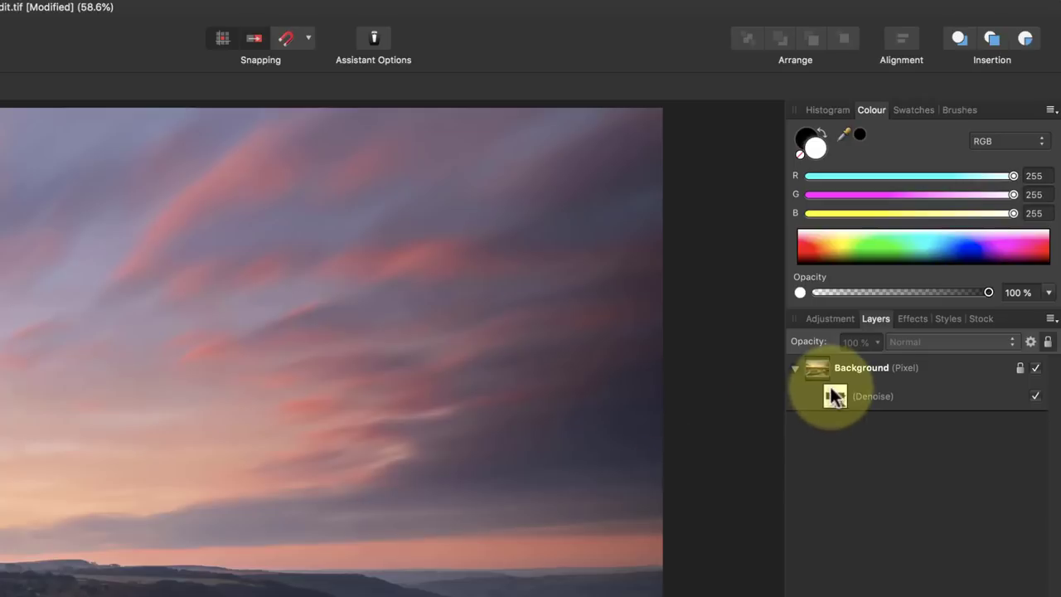
Duplicate Background, delete the copy's Denoise filter, duplicate it again and hide the top copy.
left_click(808, 365)
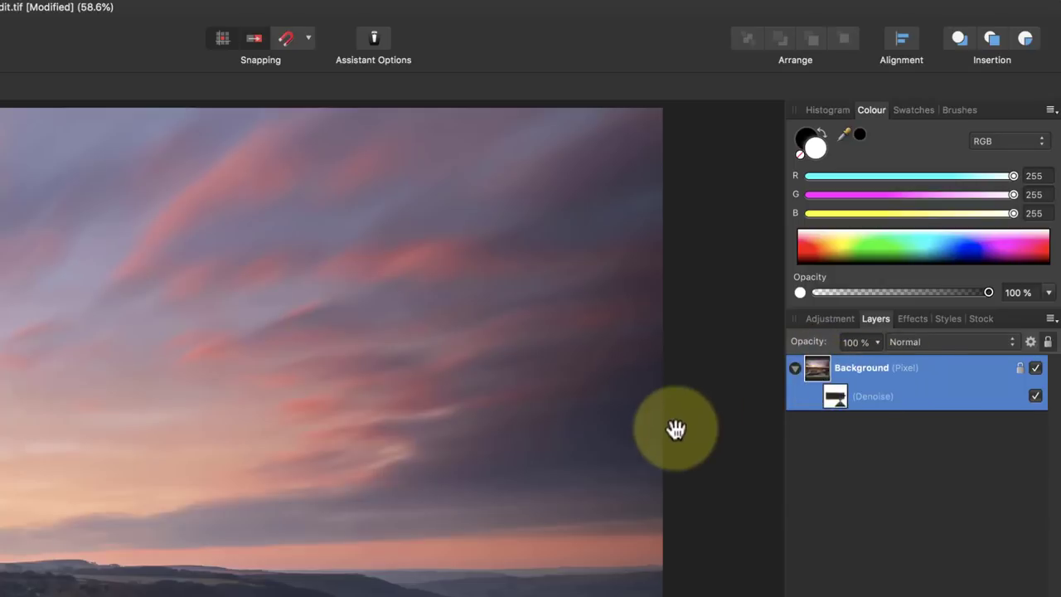
key("super+j")
left_click(795, 369)
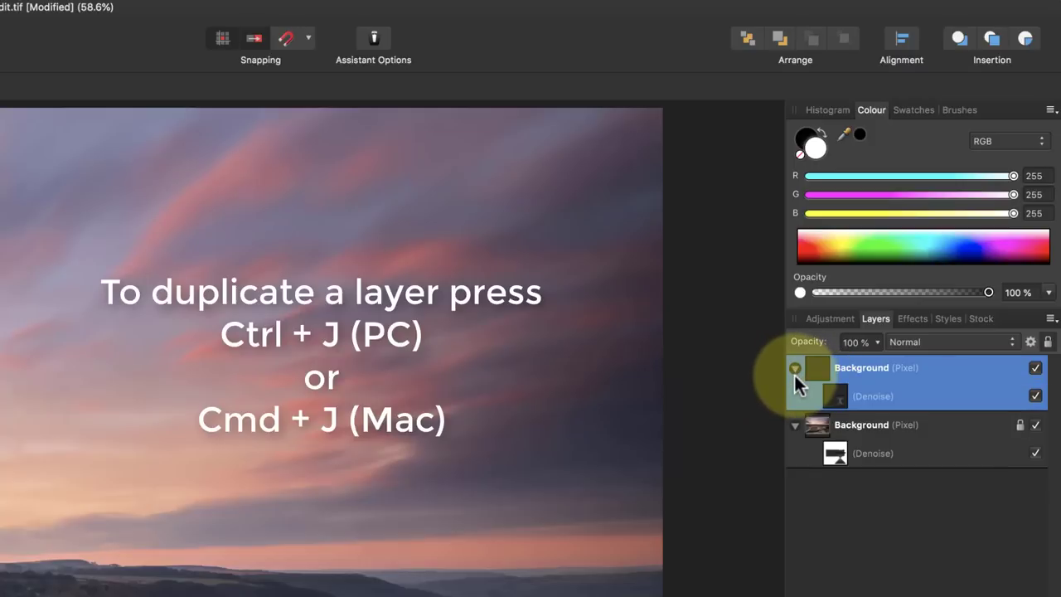
left_click(840, 395)
right_click(842, 389)
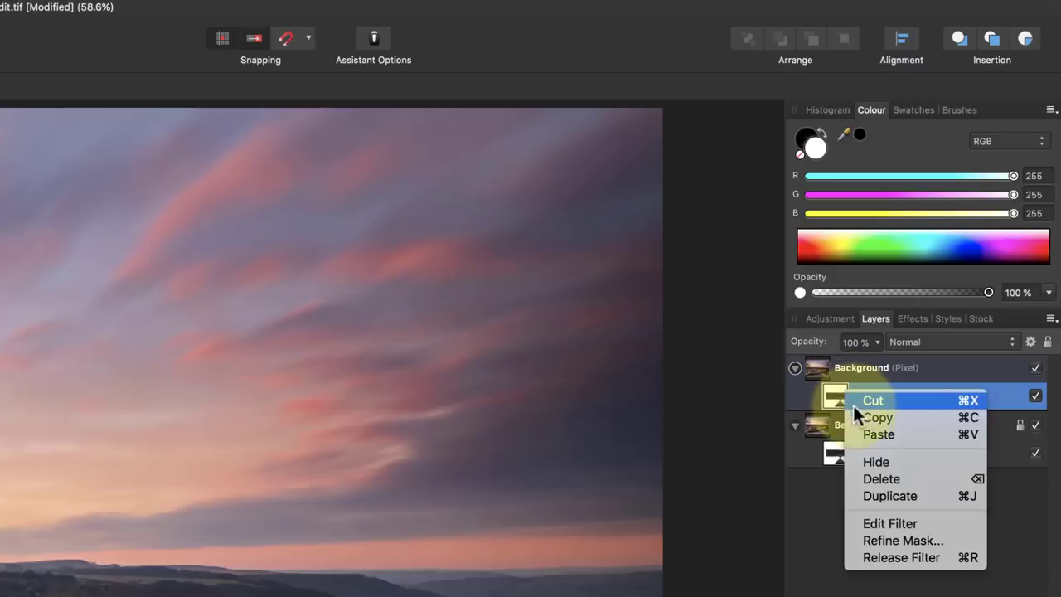
left_click(881, 479)
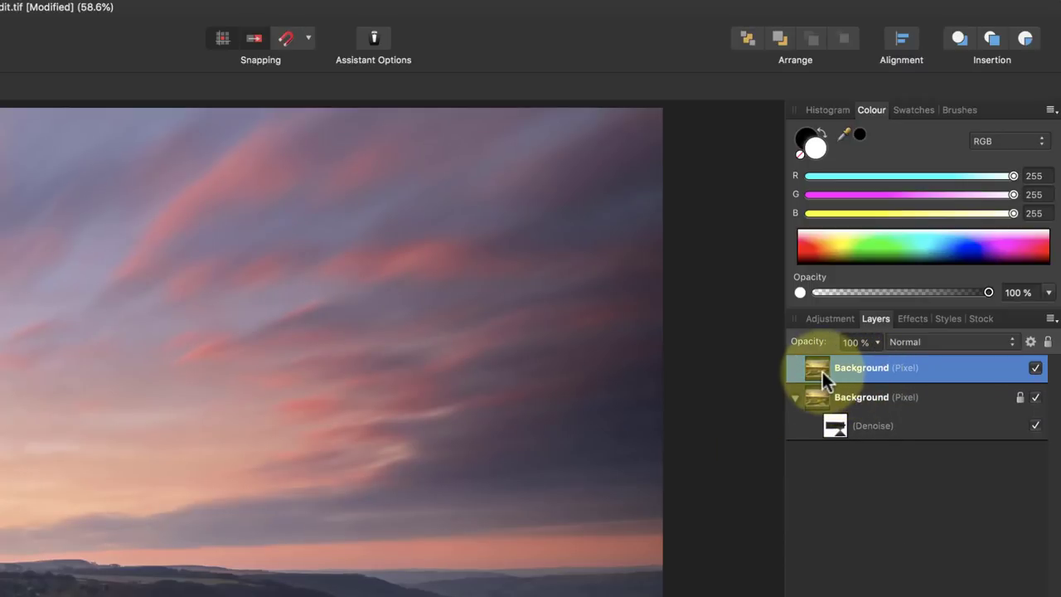
key("super+j")
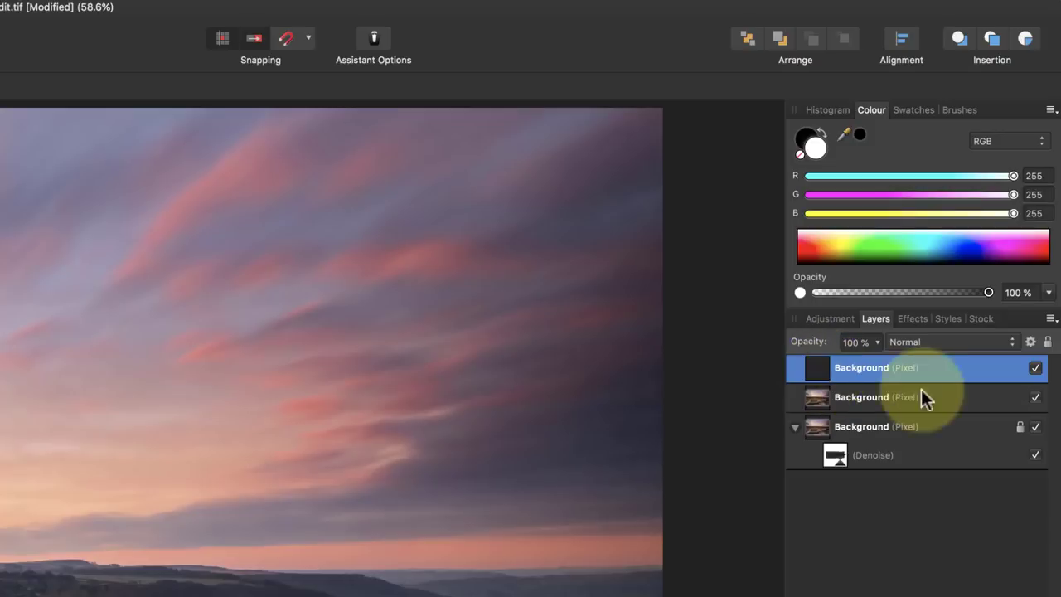
left_click(1035, 368)
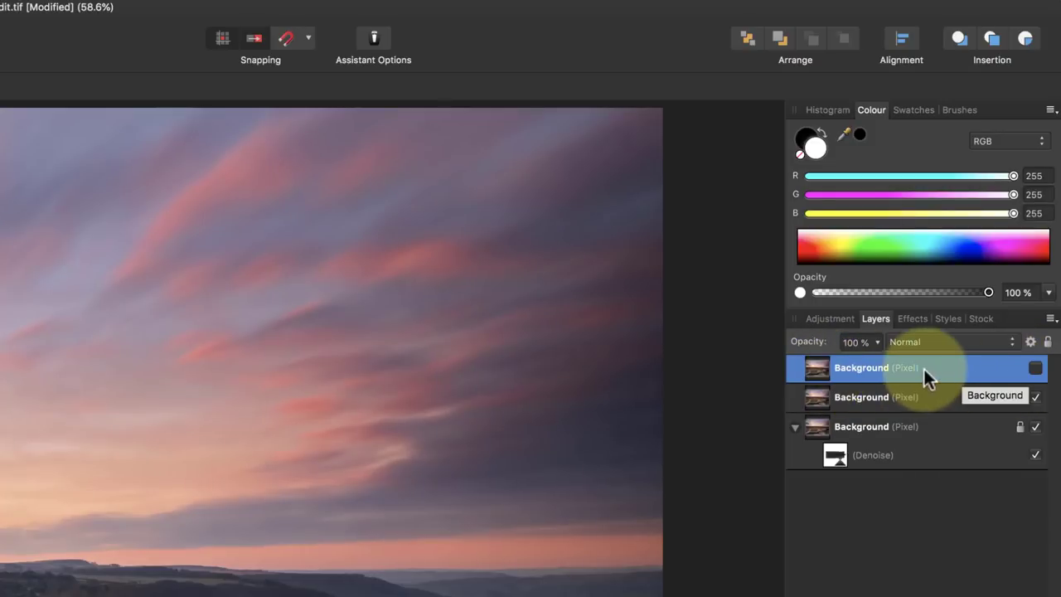
Select the middle Background copy and choose Frequency Separation from the Filters menu.
left_click(860, 401)
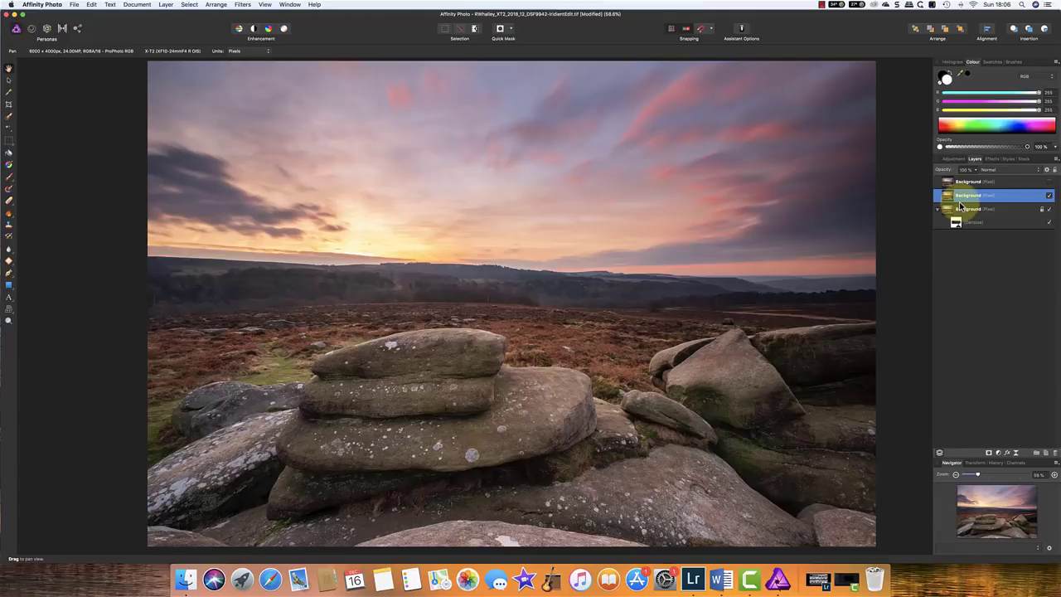
left_click(243, 5)
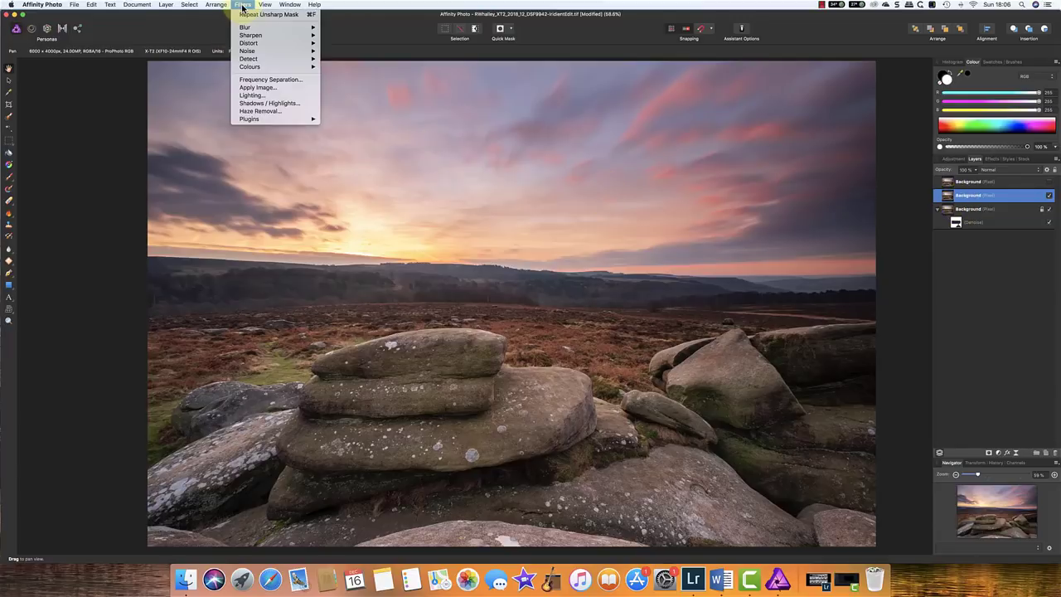
left_click(282, 81)
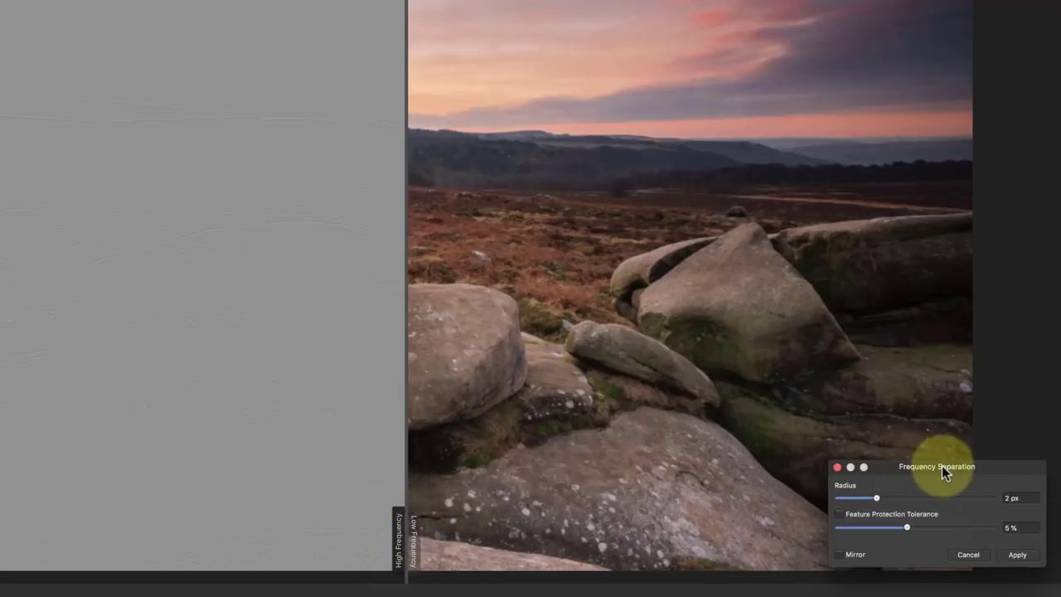
Move the Frequency Separation dialog aside and set the radius to about 3.8 px.
left_click_drag(943, 466, 929, 459)
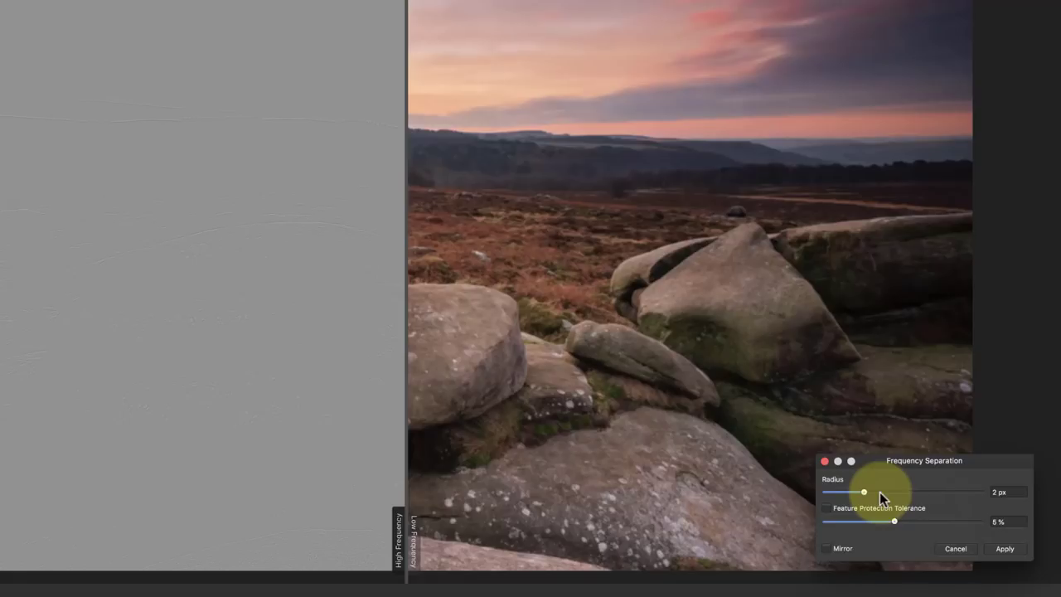
mouse_move(880, 495)
left_mouse_down()
mouse_move(865, 494)
mouse_move(881, 497)
left_mouse_up()
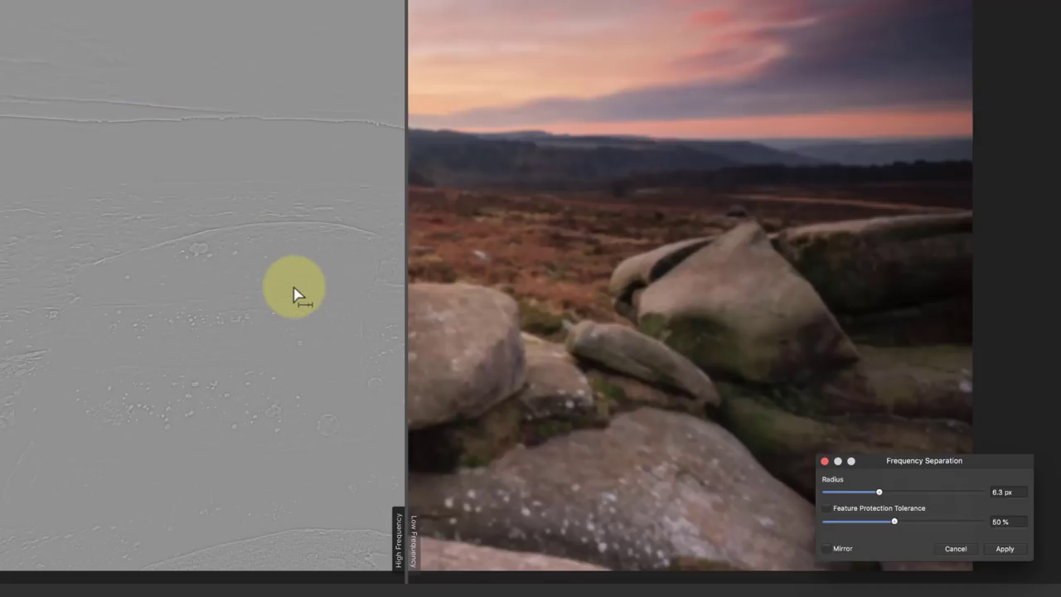
left_click_drag(881, 492, 871, 495)
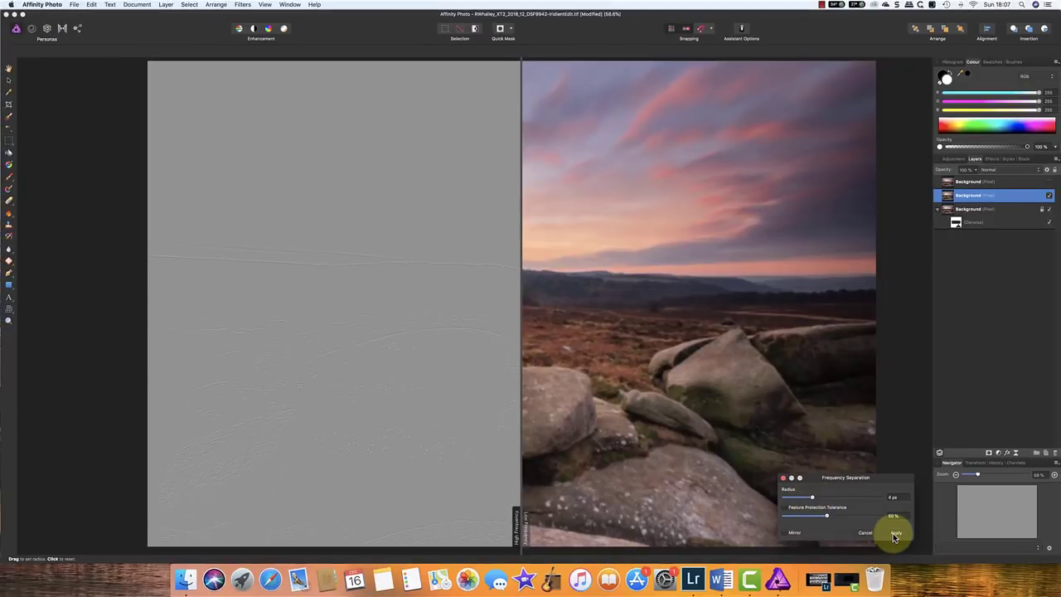
Apply the frequency separation and blend the High Frequency layer in Linear Light.
left_click(895, 534)
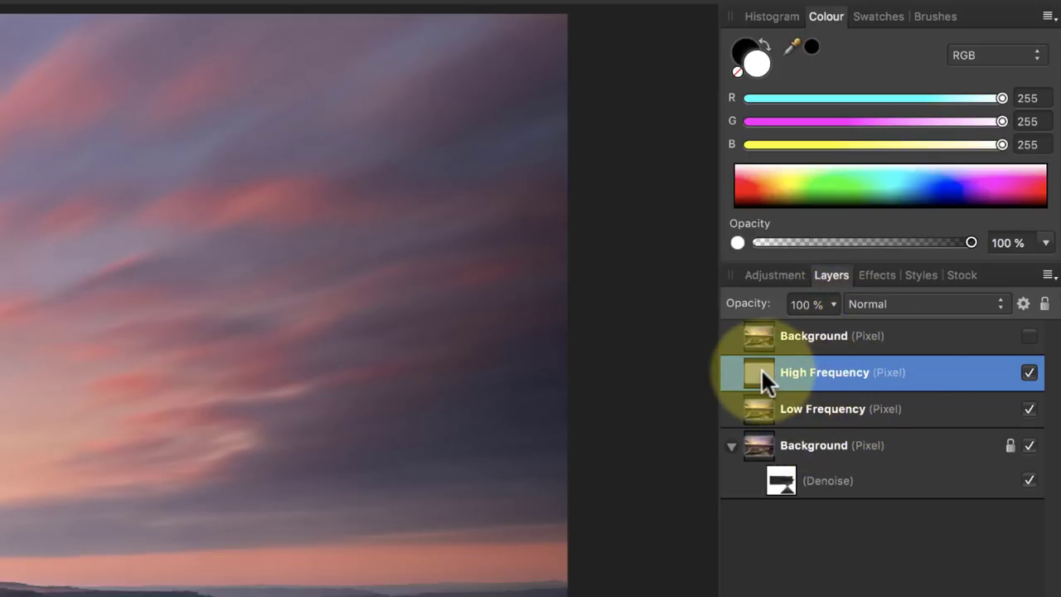
key("alt+shift+j")
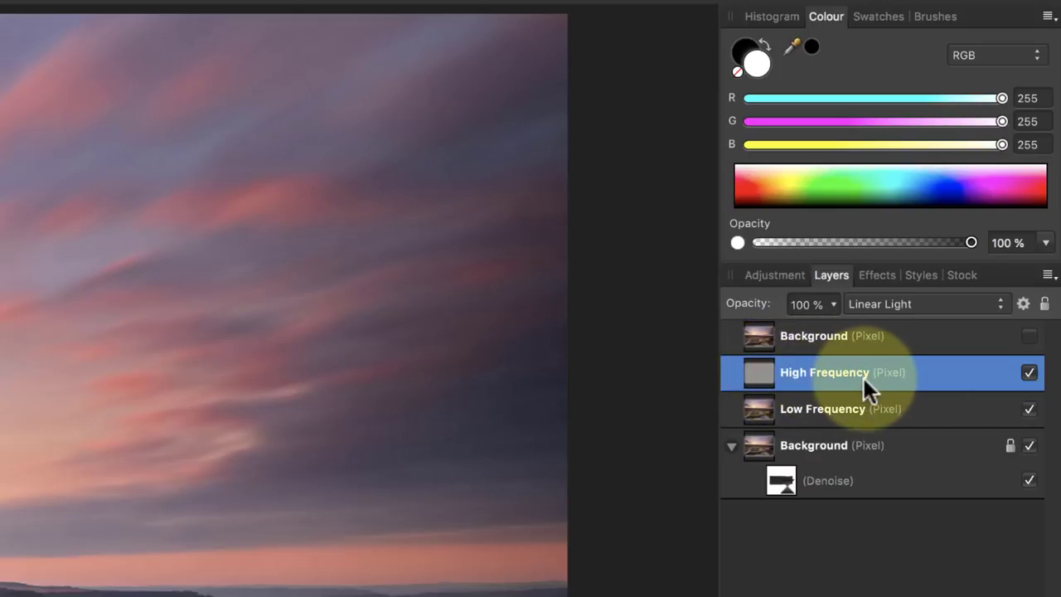
left_click(813, 409)
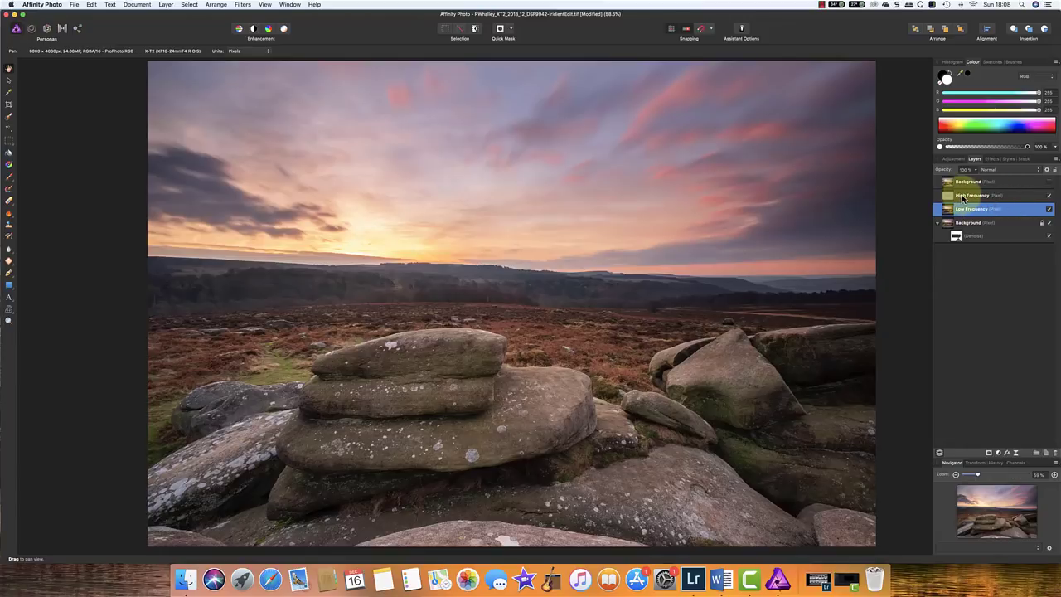
Select both frequency layers, group them and rename the group 'Sharpening'.
left_click(962, 198)
left_click(968, 209, "shift")
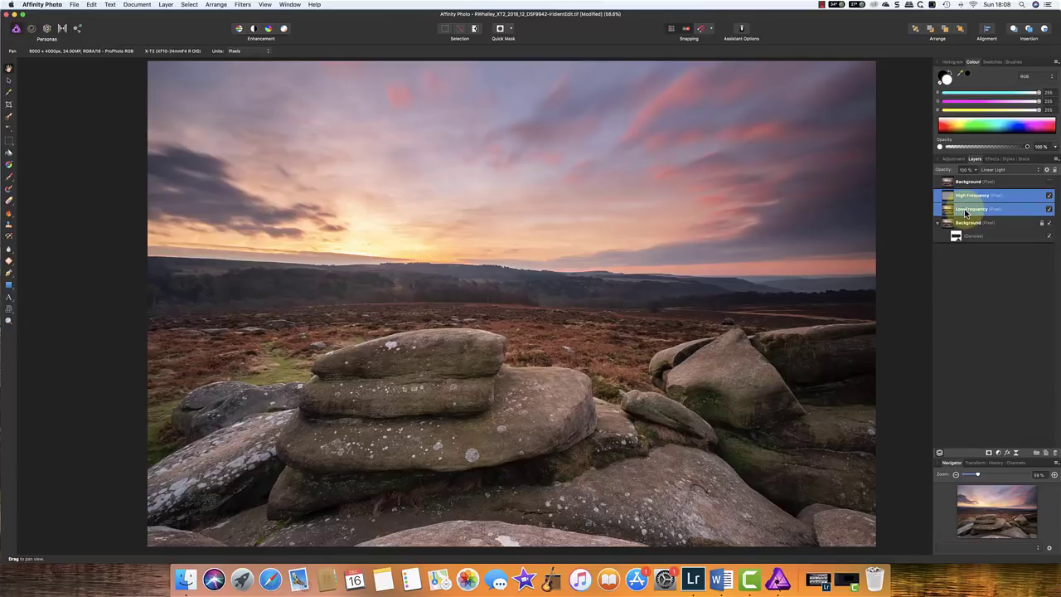
left_click(1036, 452)
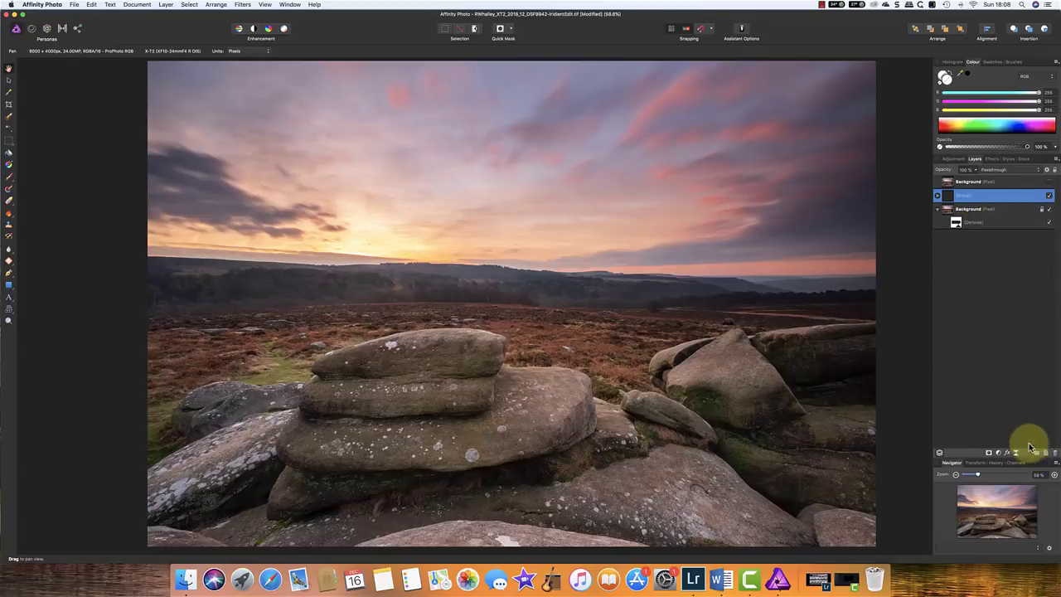
double_click(966, 197)
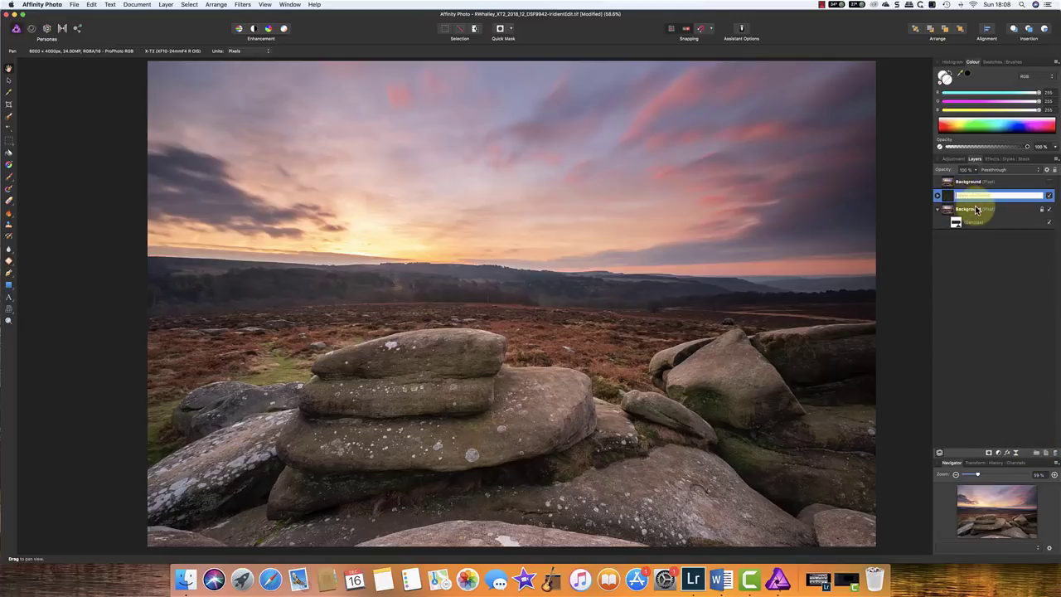
type("Sharpening")
left_click(939, 197)
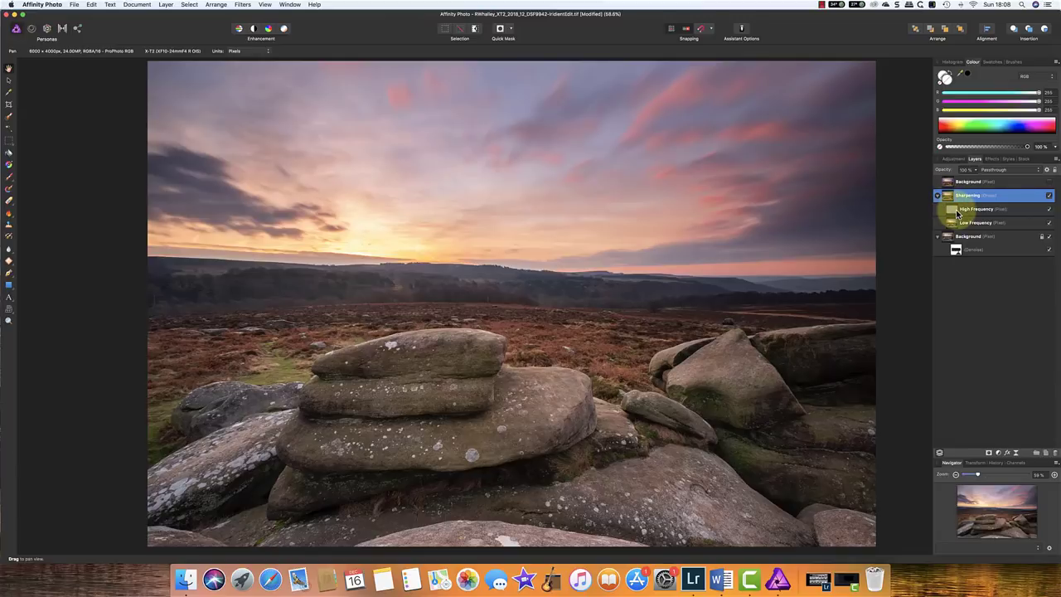
left_click(957, 212)
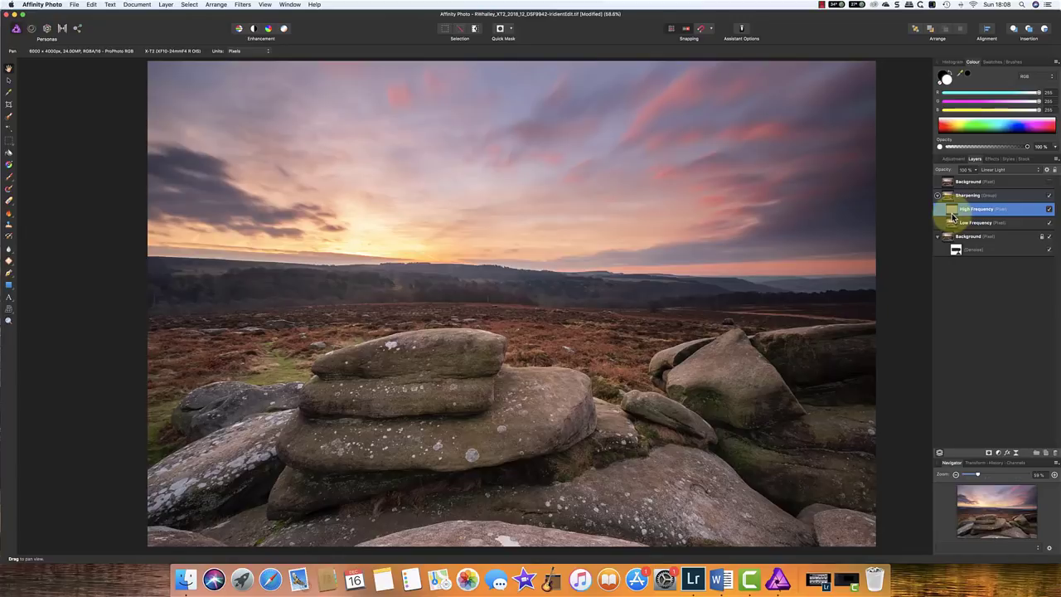
Zoom in to 200% on the foreground boulders.
left_click(1054, 475)
left_click(1054, 474)
left_click(1055, 475)
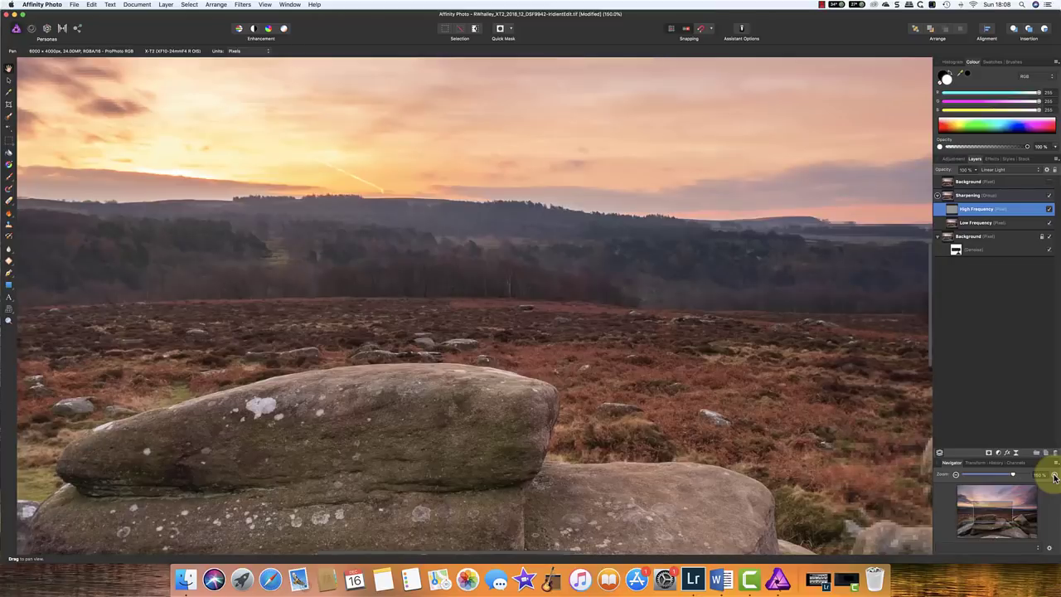
left_click(1055, 474)
left_click_drag(993, 509, 990, 513)
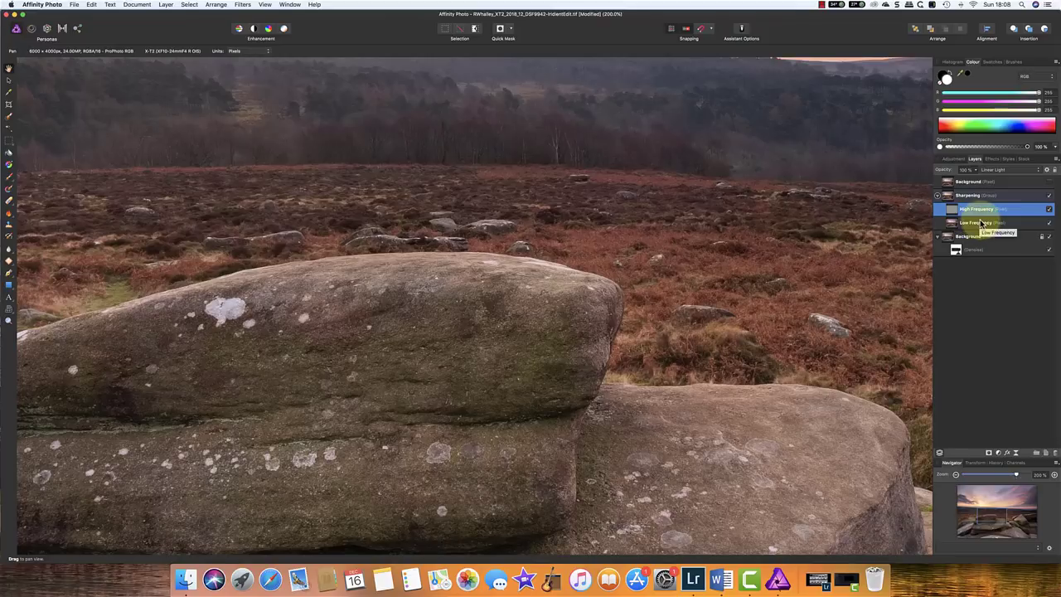
Apply Unsharp Mask to High Frequency with 0% threshold and factor about 1.39.
left_click(241, 5)
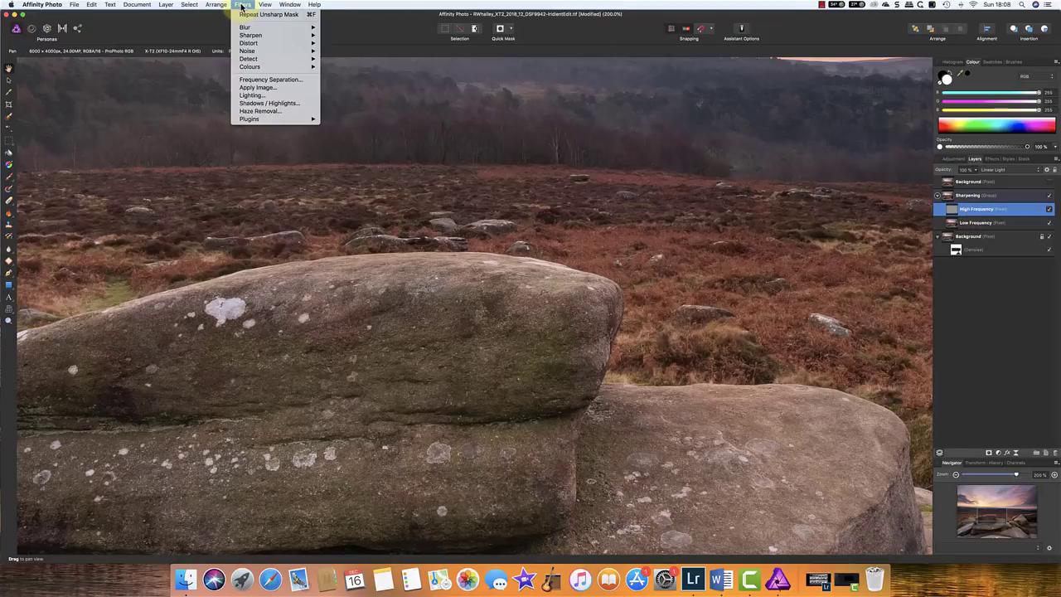
mouse_move(253, 36)
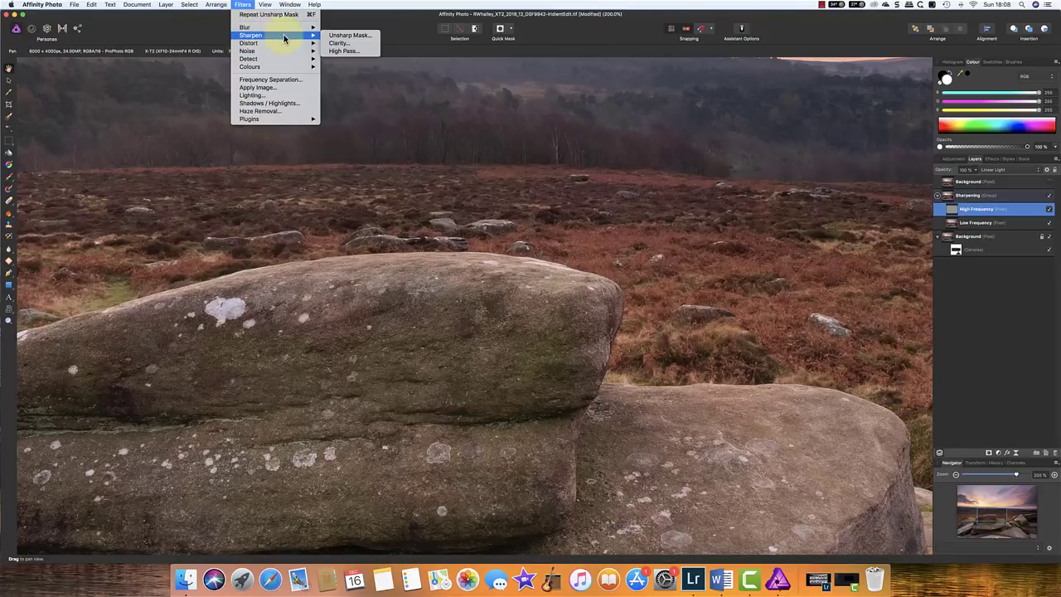
left_click(352, 50)
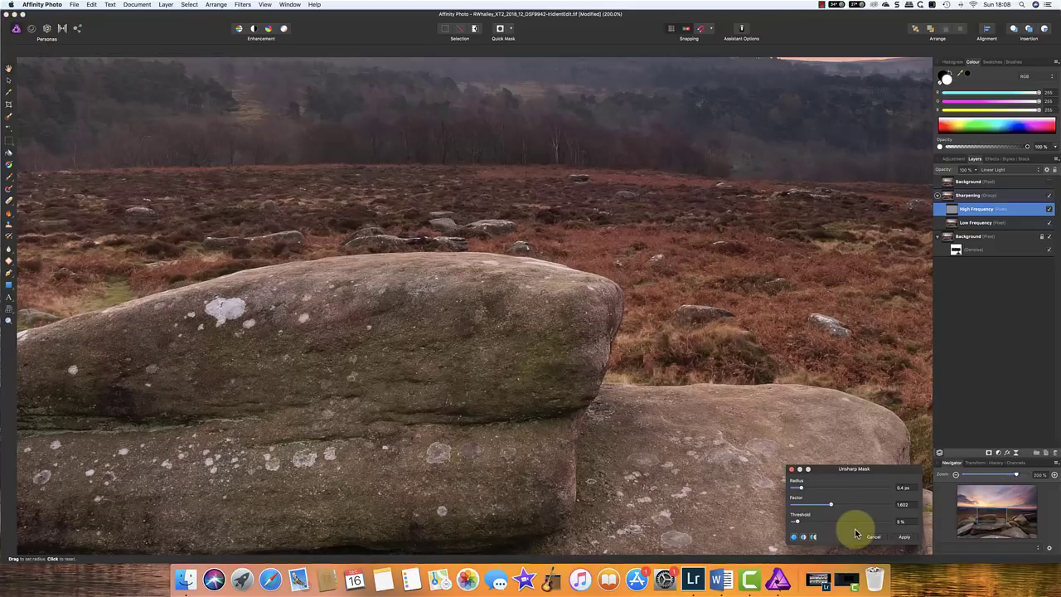
left_click_drag(799, 521, 786, 521)
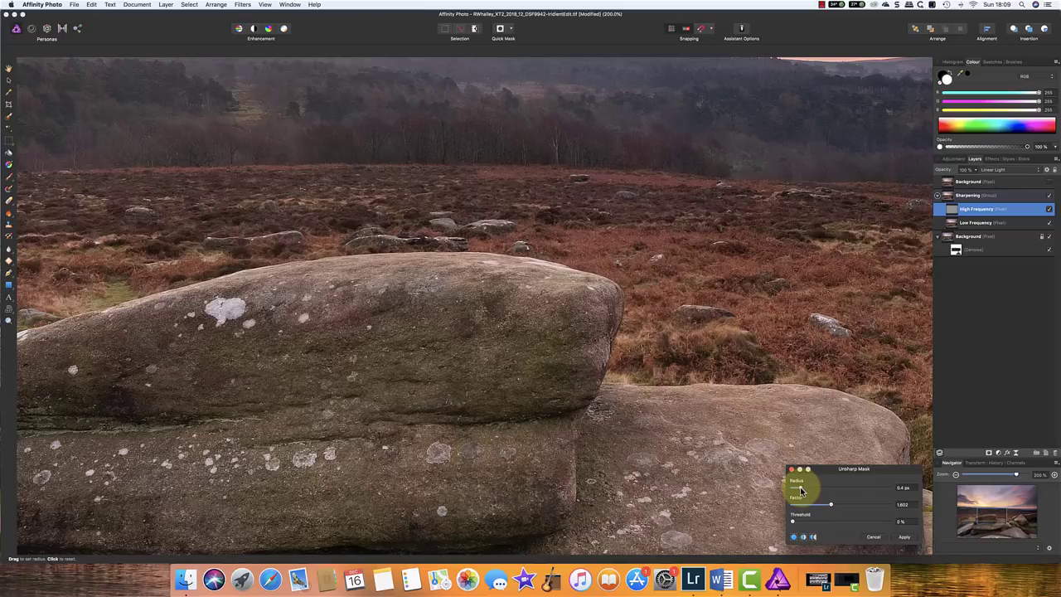
left_click_drag(830, 504, 825, 508)
left_click(905, 536)
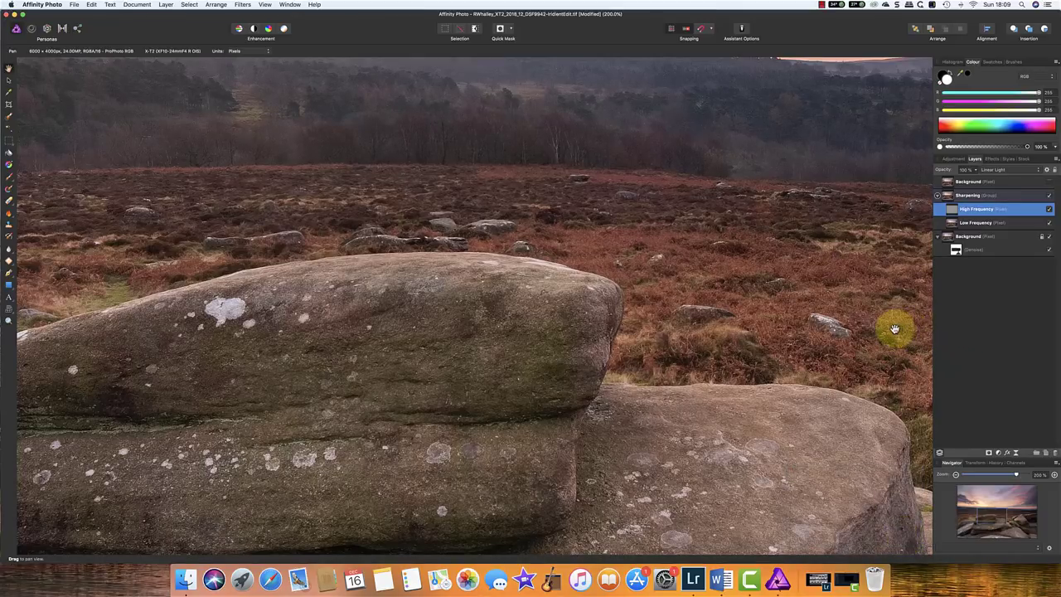
Zoom back out to view the whole photo and collapse the Sharpening group.
left_click(996, 509)
left_click(956, 475)
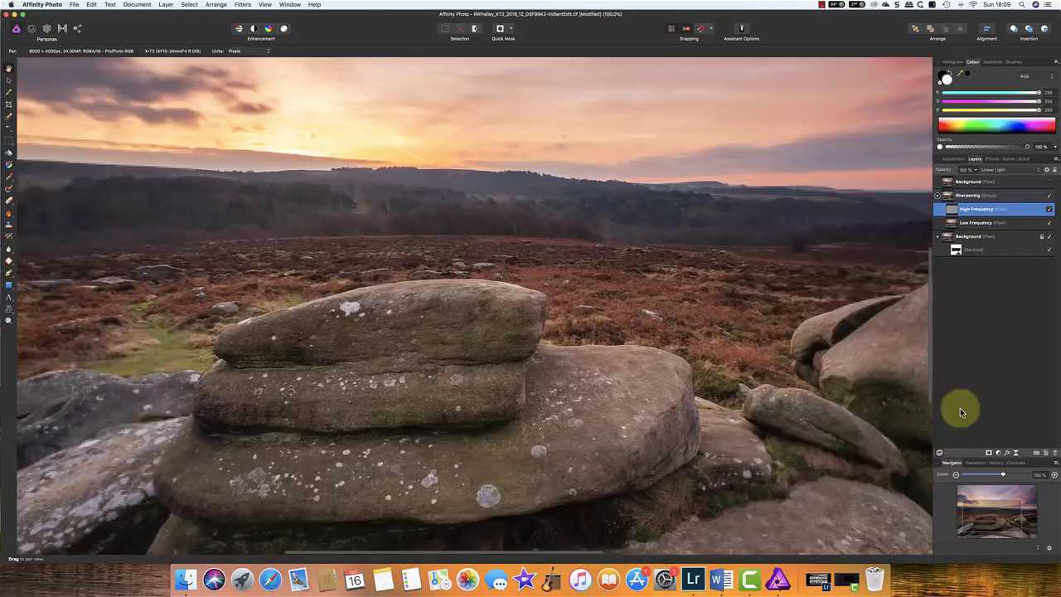
left_click(955, 474)
left_click(956, 474)
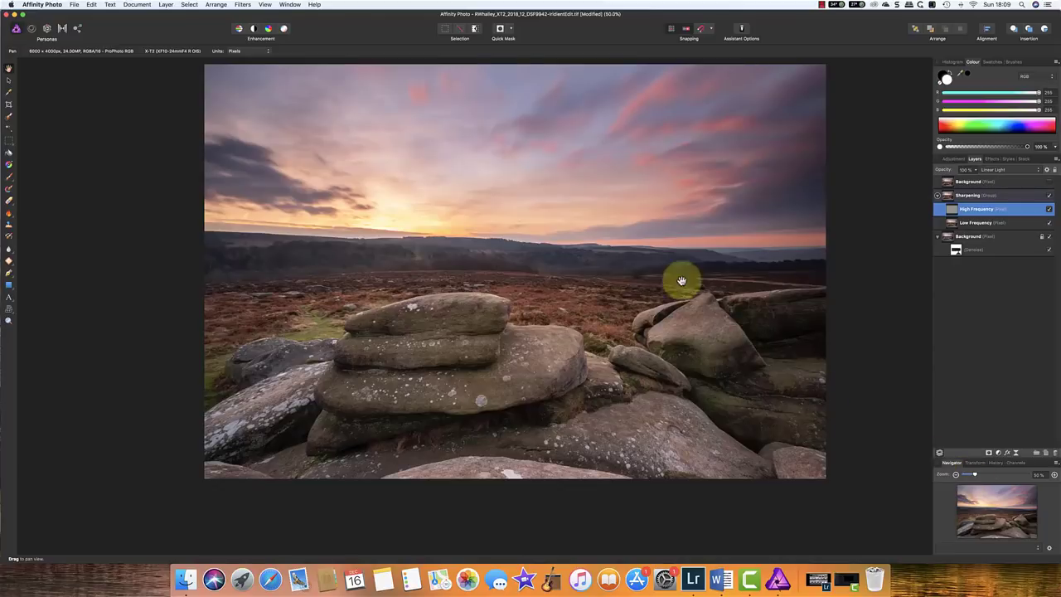
scroll(674, 270, "up", 3)
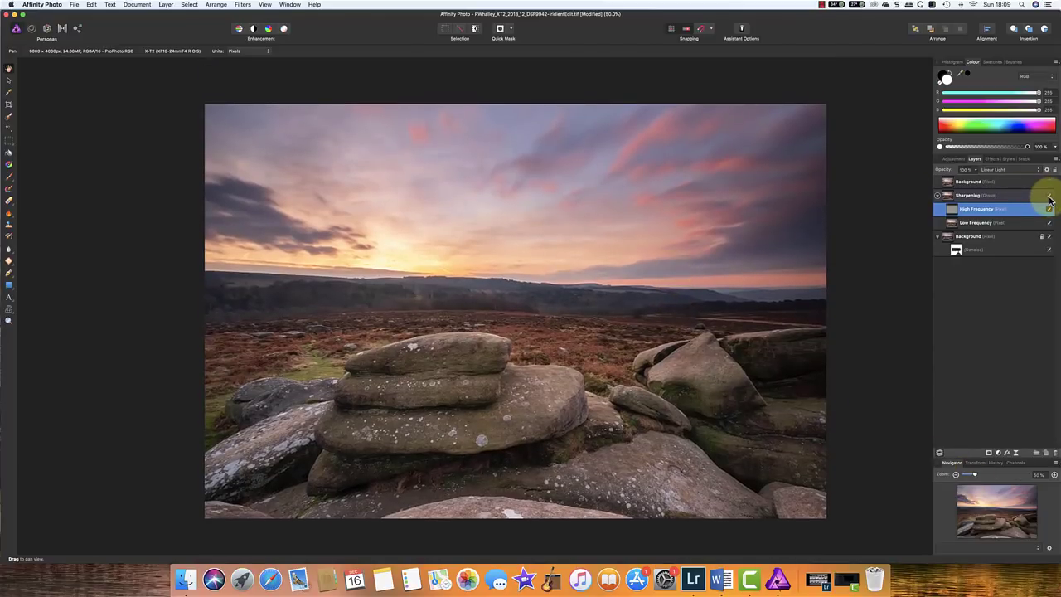
left_click(938, 195)
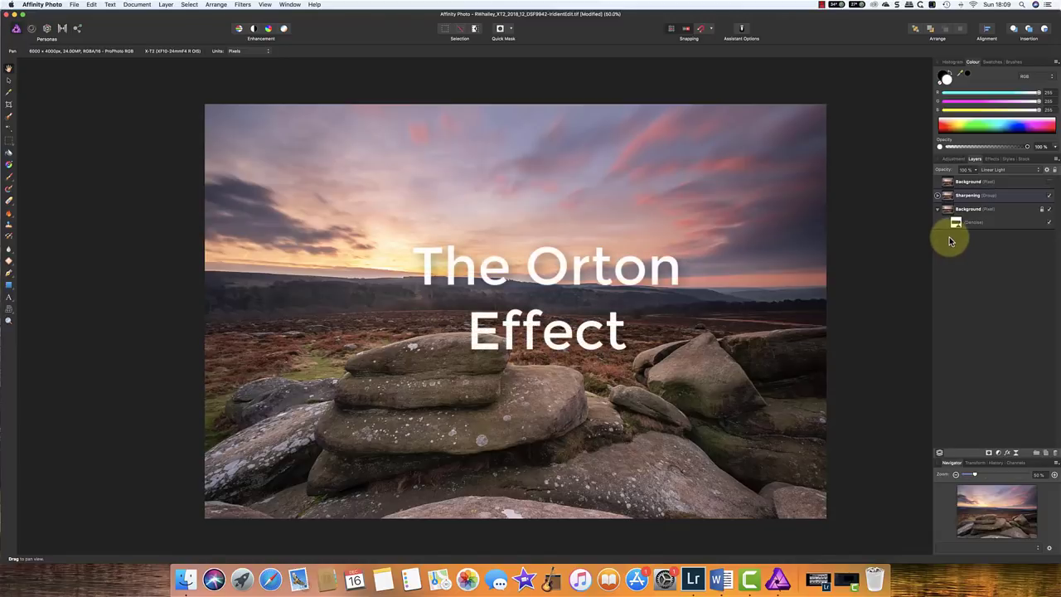
Run Frequency Separation on the top Background copy at a large radius of about 28 px.
left_click(953, 182)
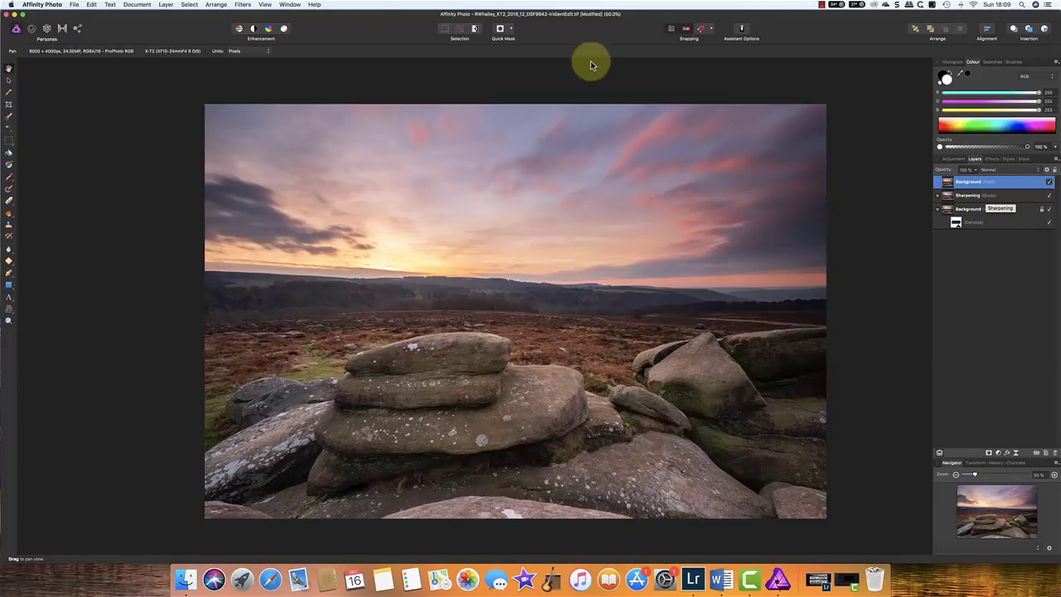
left_click(242, 5)
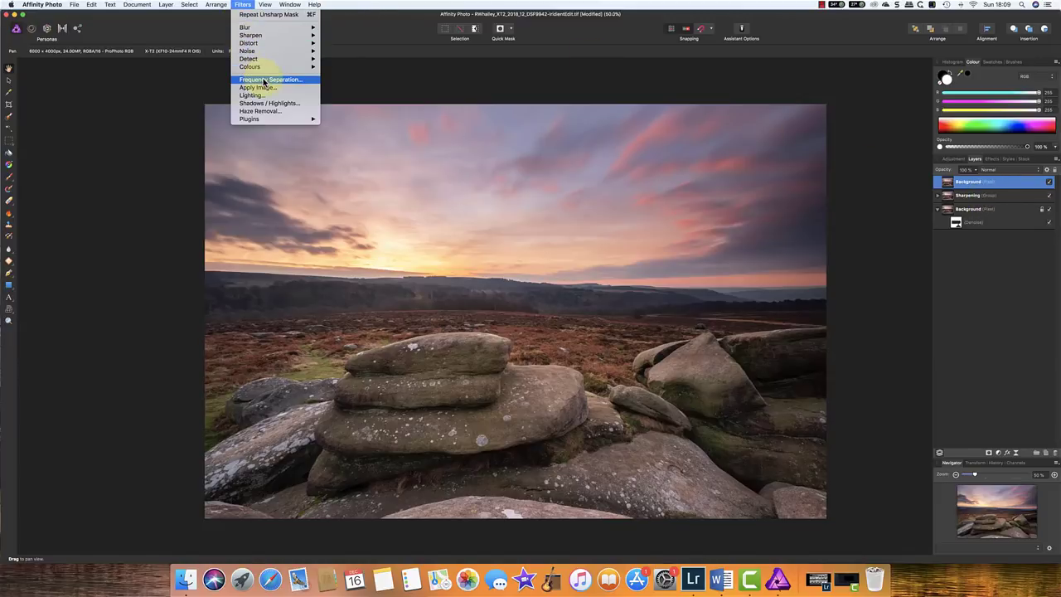
left_click(267, 80)
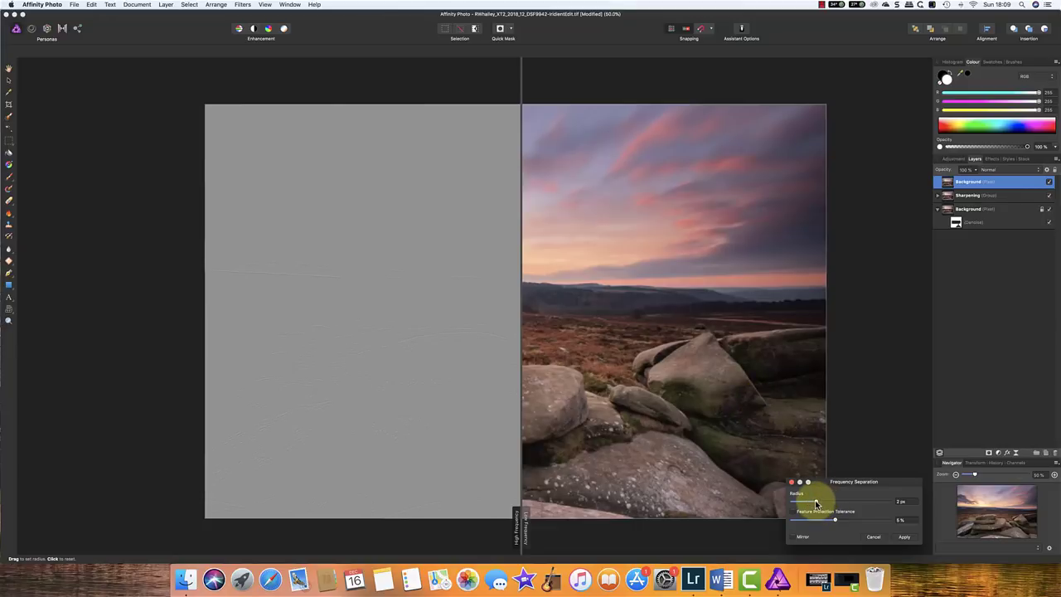
left_click_drag(815, 502, 854, 503)
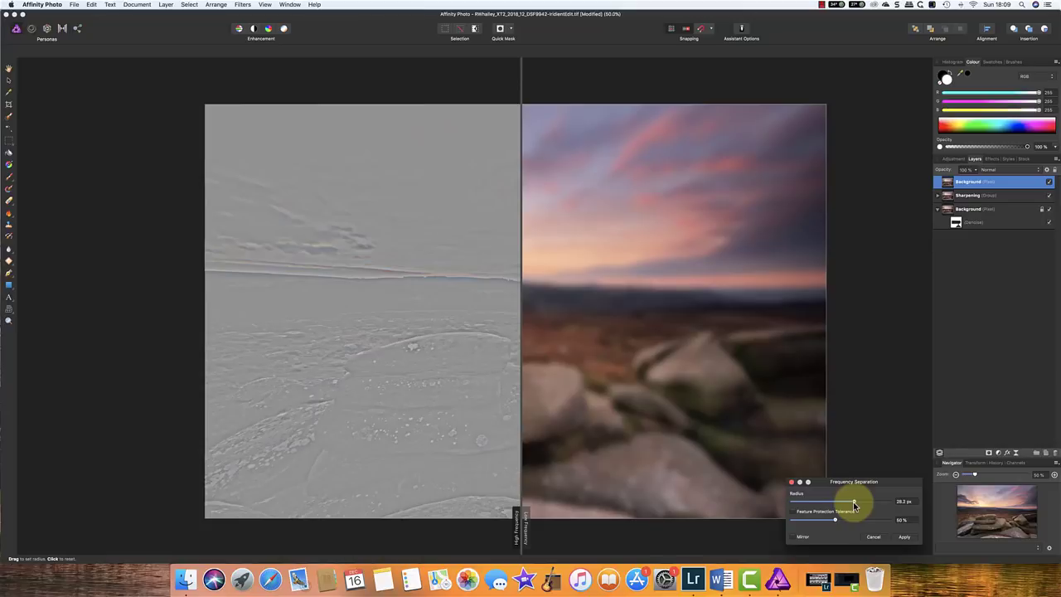
left_click(903, 536)
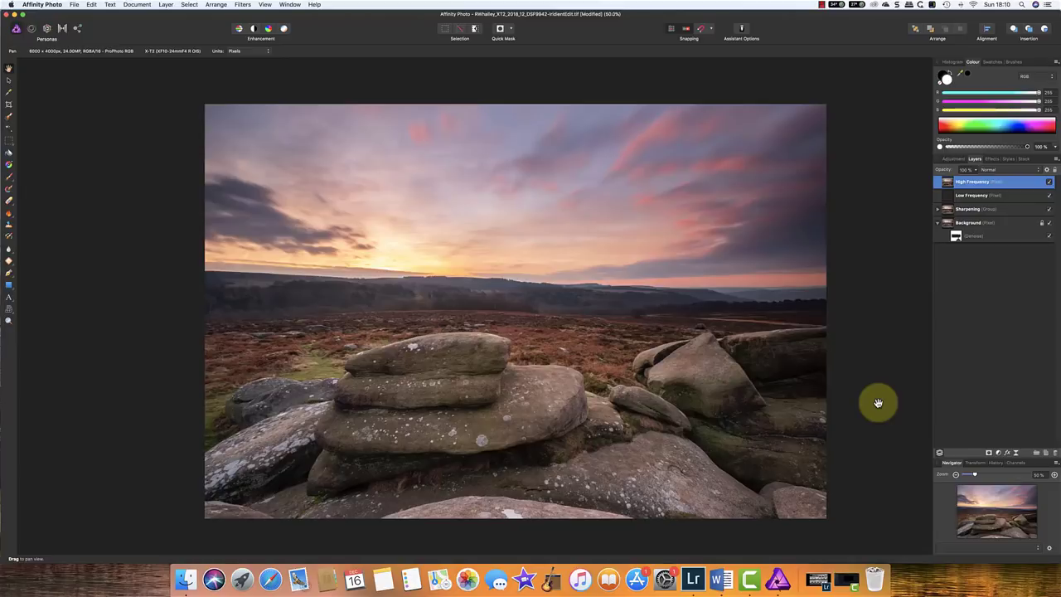
Group the new High and Low Frequency pair as 'Orton Effect' and expand the group.
left_click(949, 196, "shift")
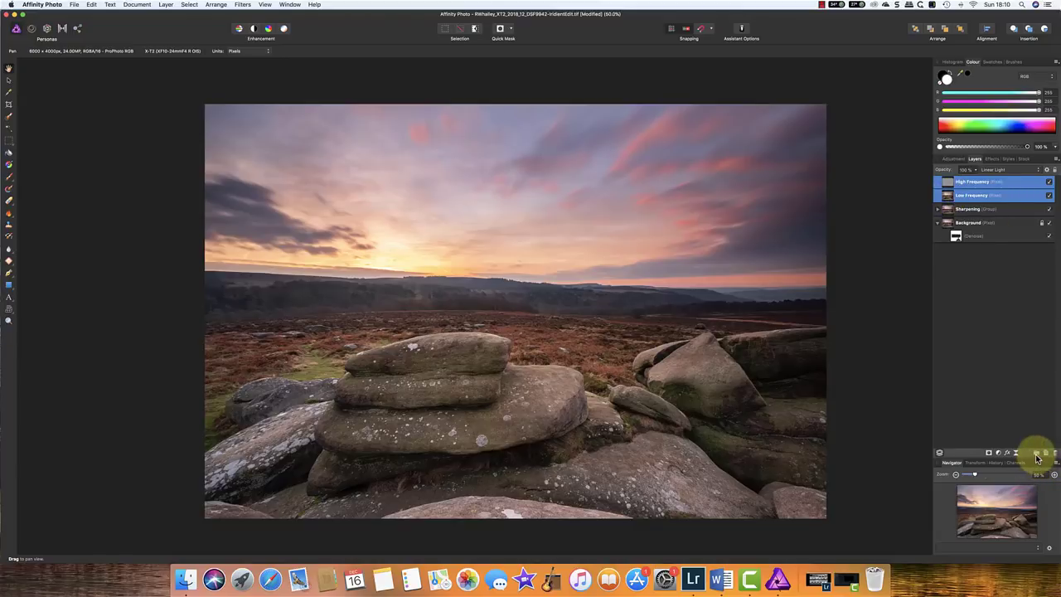
left_click(1037, 455)
double_click(964, 182)
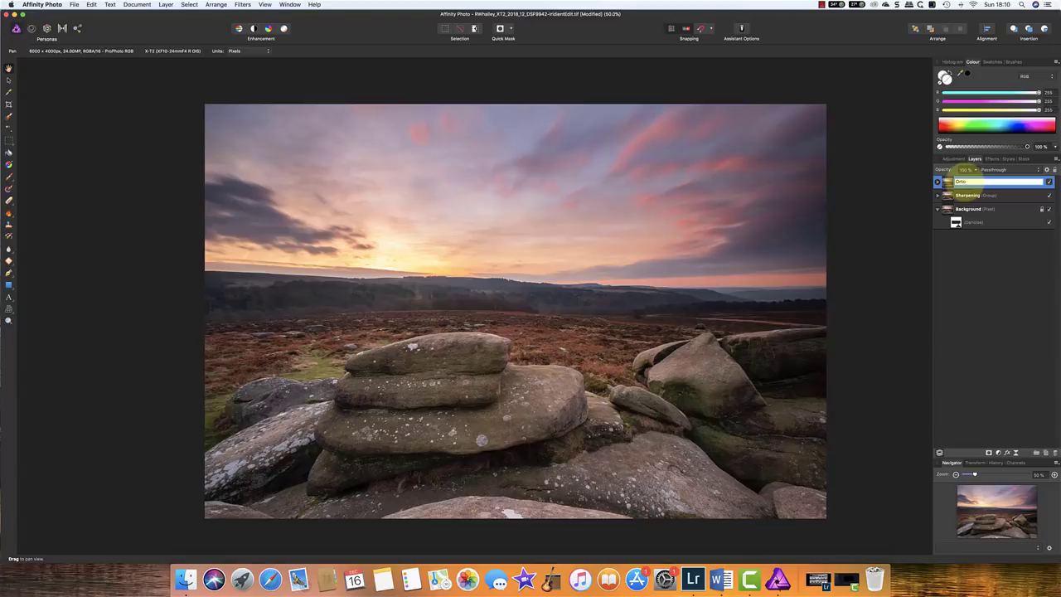
type("Orton Effect")
key("Return")
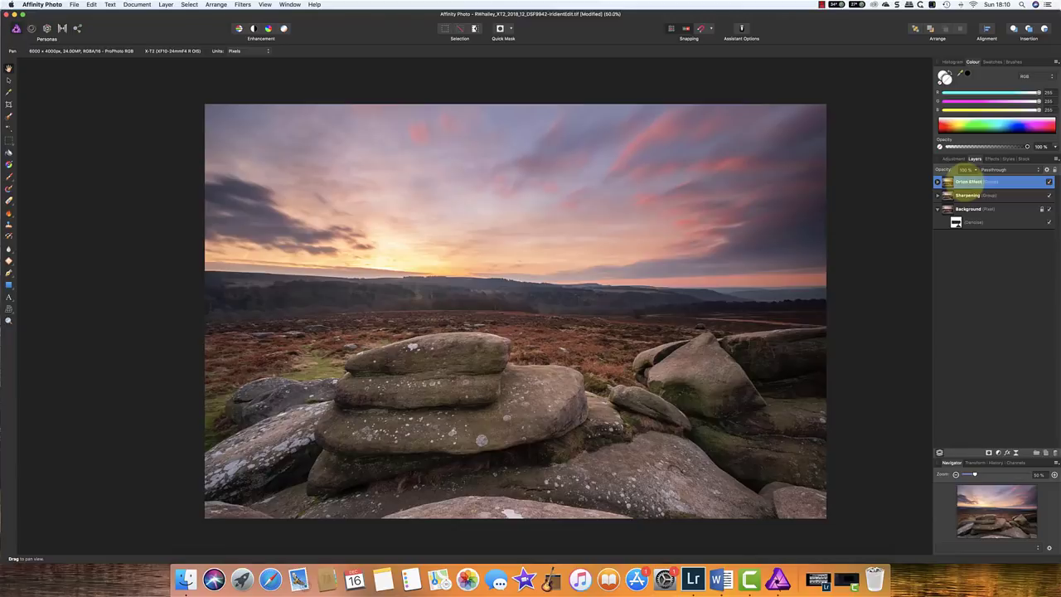
left_click(939, 183)
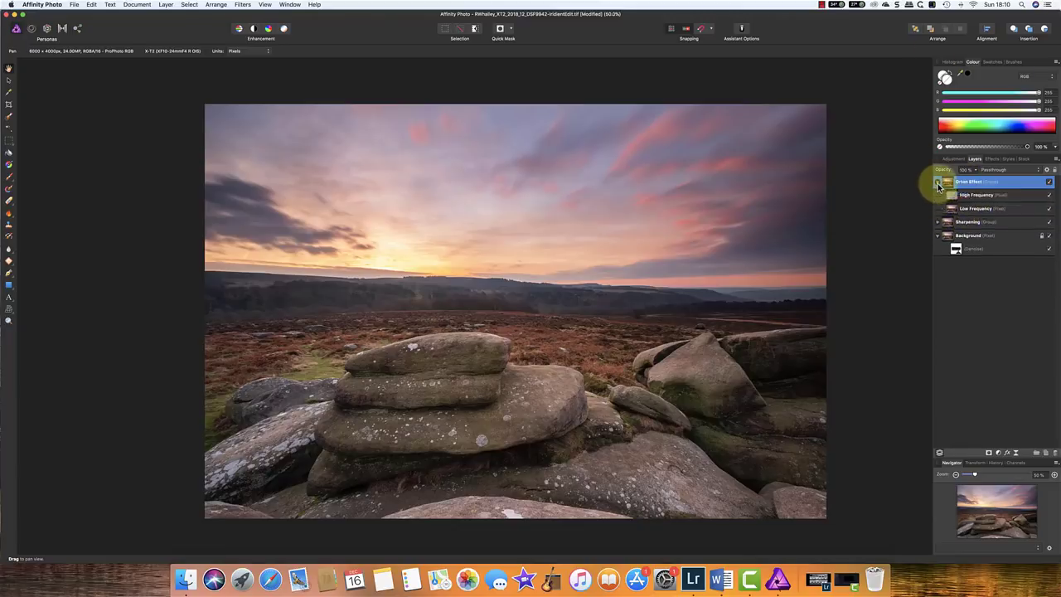
Preview the blur by toggling High Frequency, then lower its opacity to about 71%.
left_click(1051, 196)
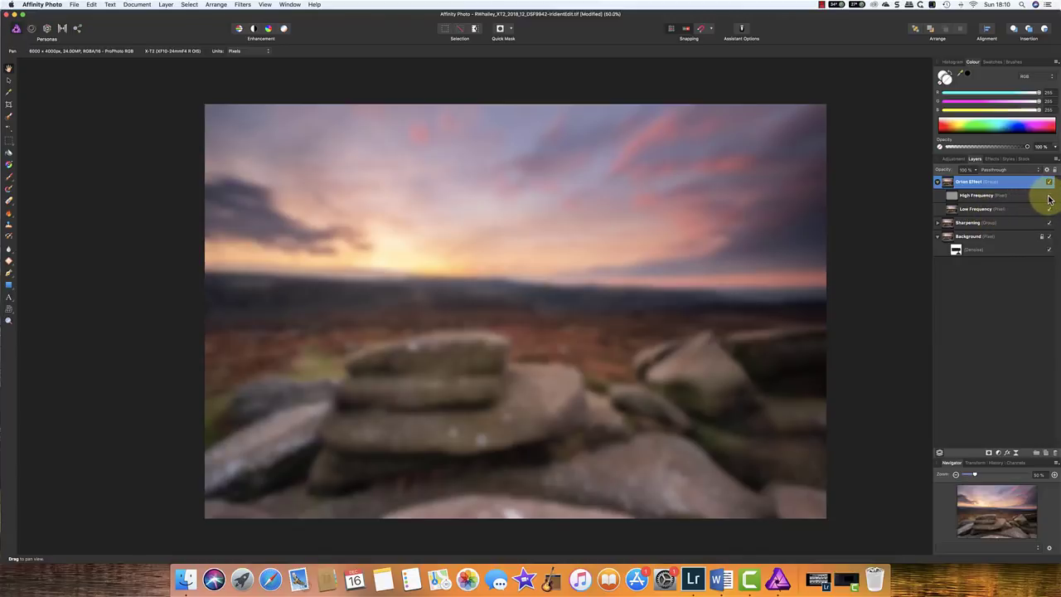
left_click(1050, 197)
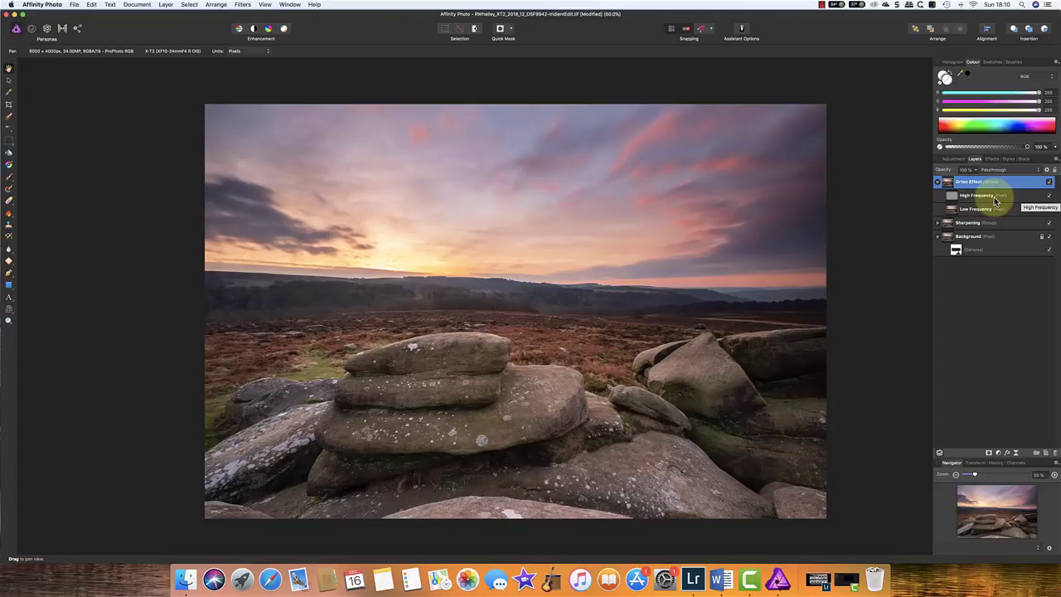
left_click(979, 196)
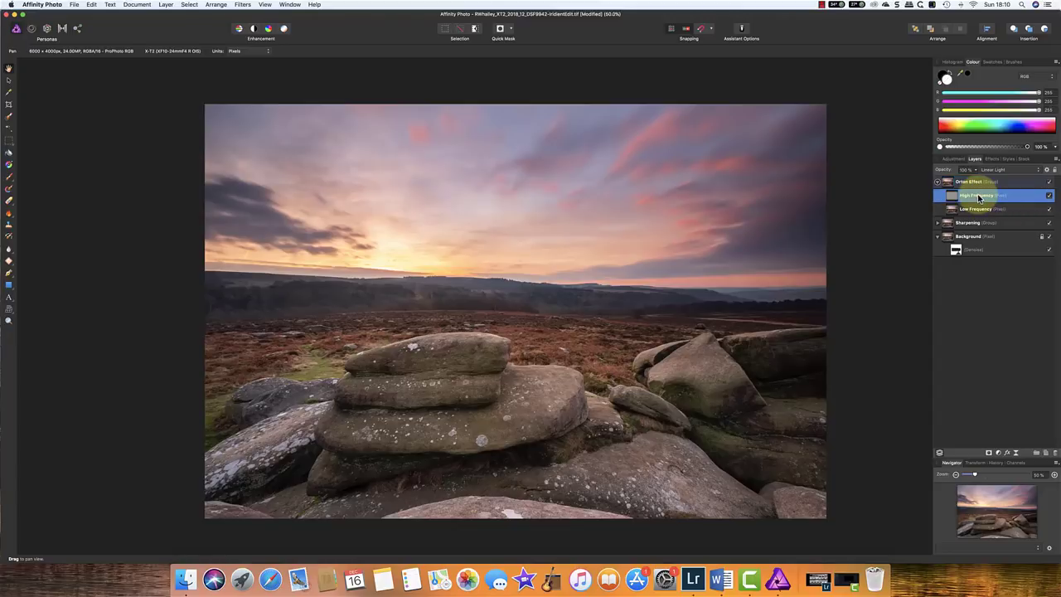
left_click(976, 171)
left_click_drag(975, 182, 965, 182)
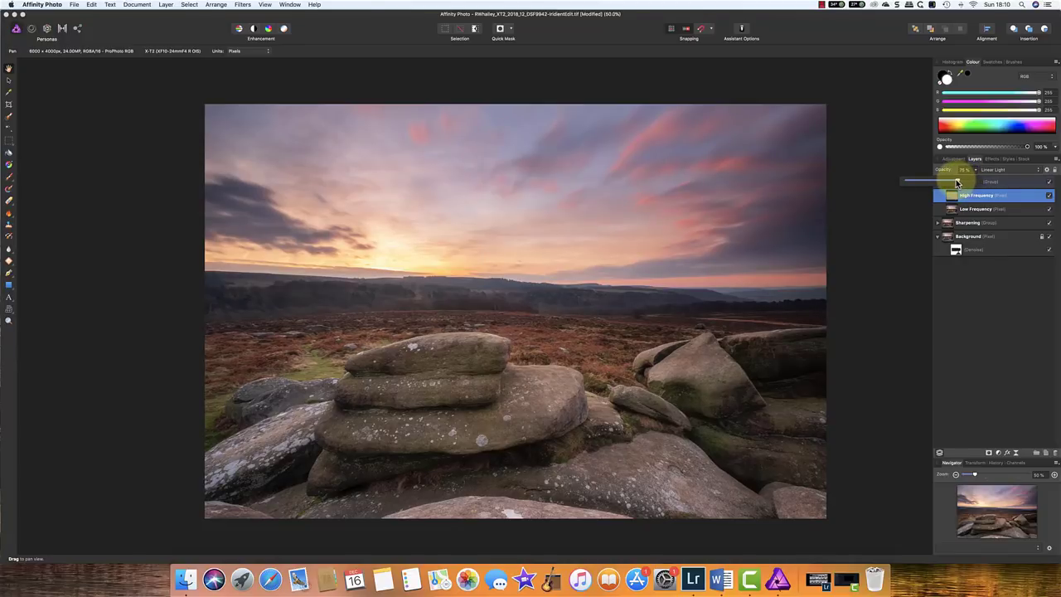
left_click_drag(959, 181, 954, 181)
left_click(953, 211)
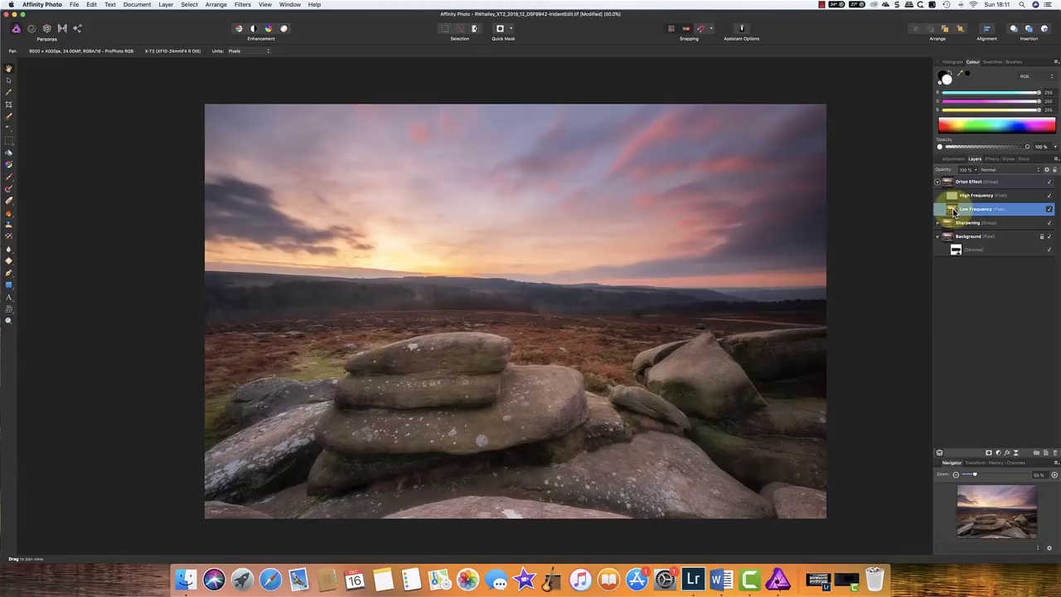
Duplicate the Low Frequency layer and blend the copy as Soft Light at about 36% opacity.
key("super+j")
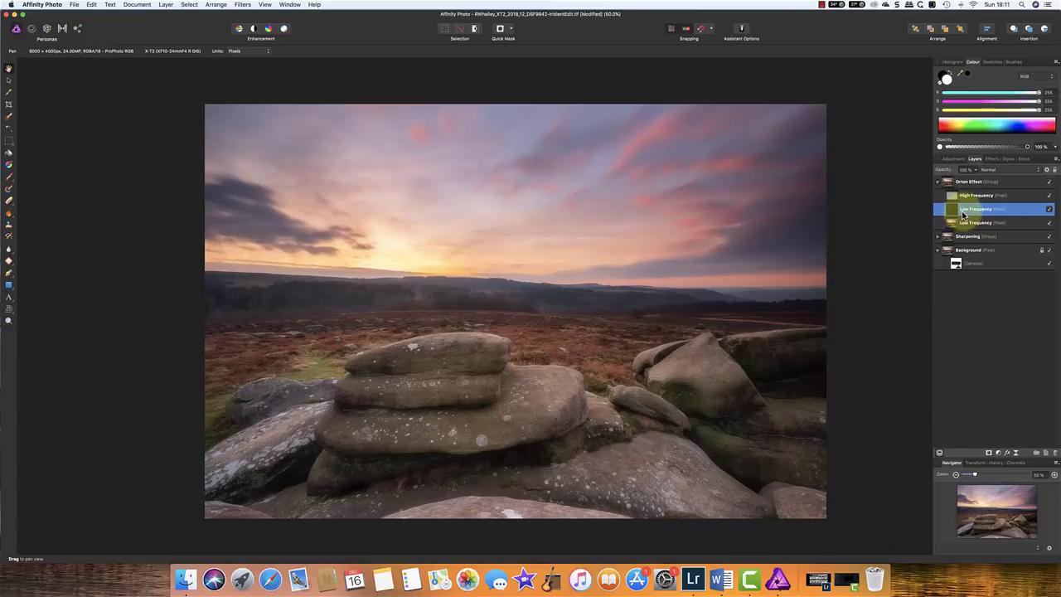
left_click(988, 170)
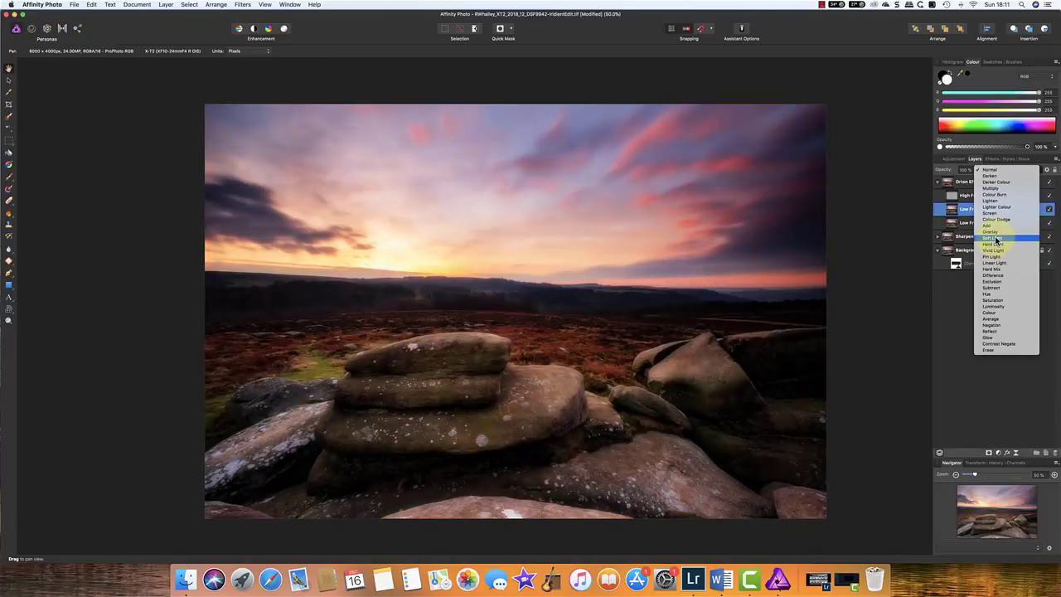
left_click(990, 238)
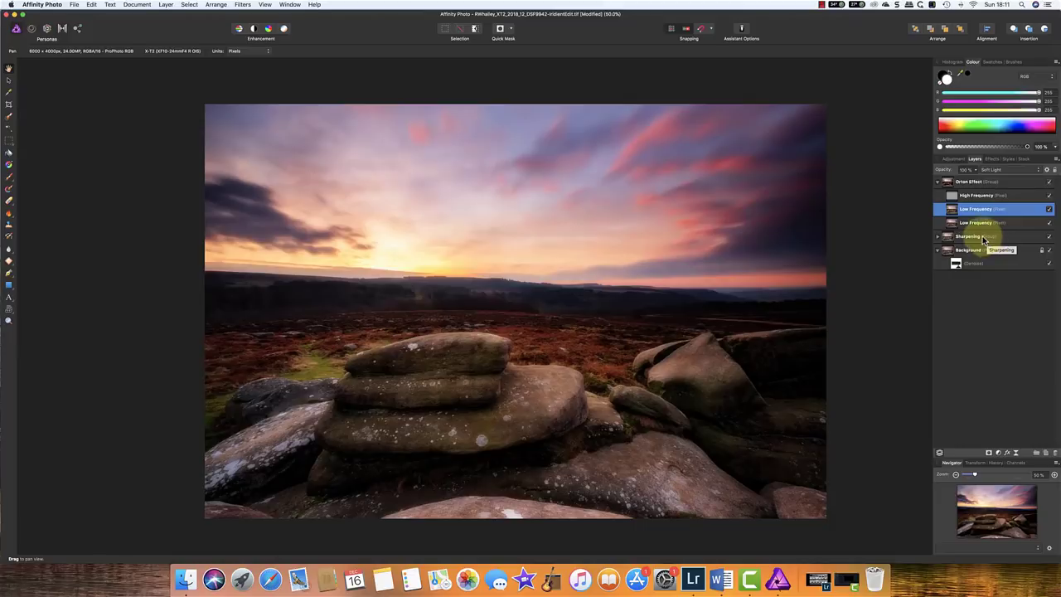
left_click(975, 171)
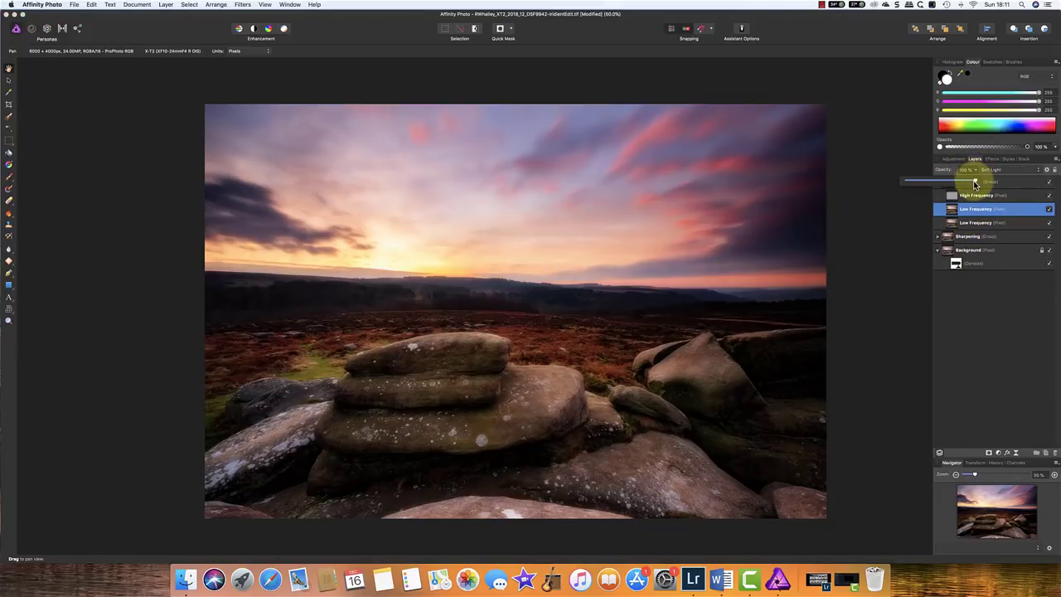
left_click_drag(975, 183, 927, 184)
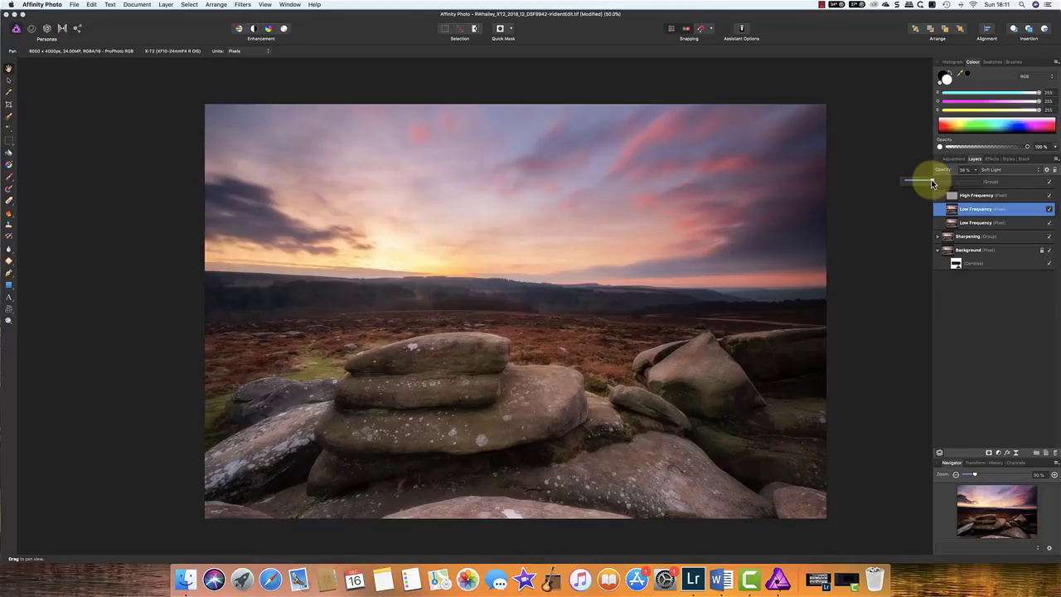
left_click(985, 299)
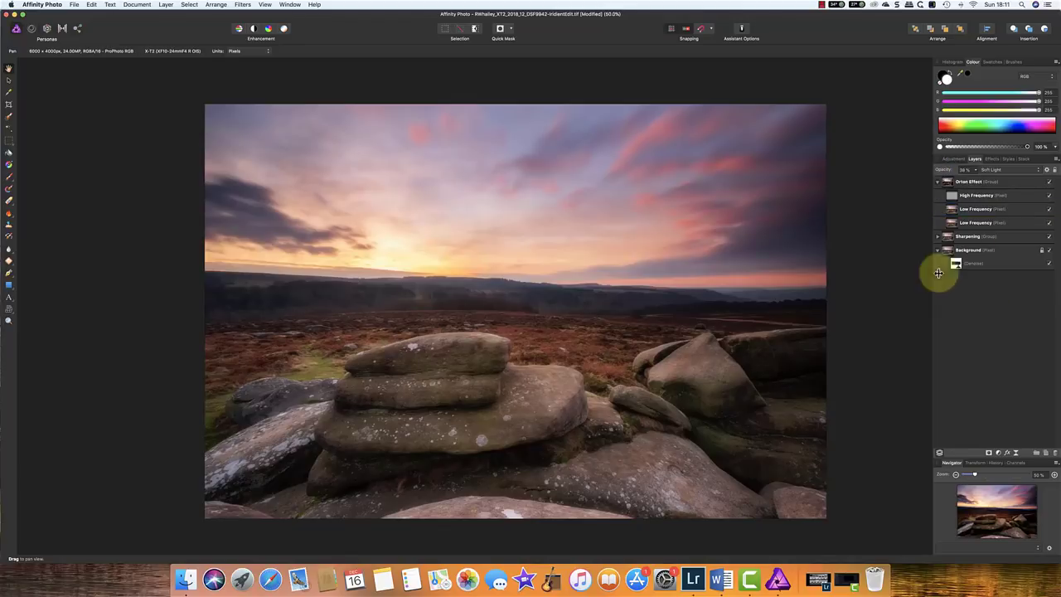
Add a mask to the lower Low Frequency layer and target the mask.
left_click(964, 223)
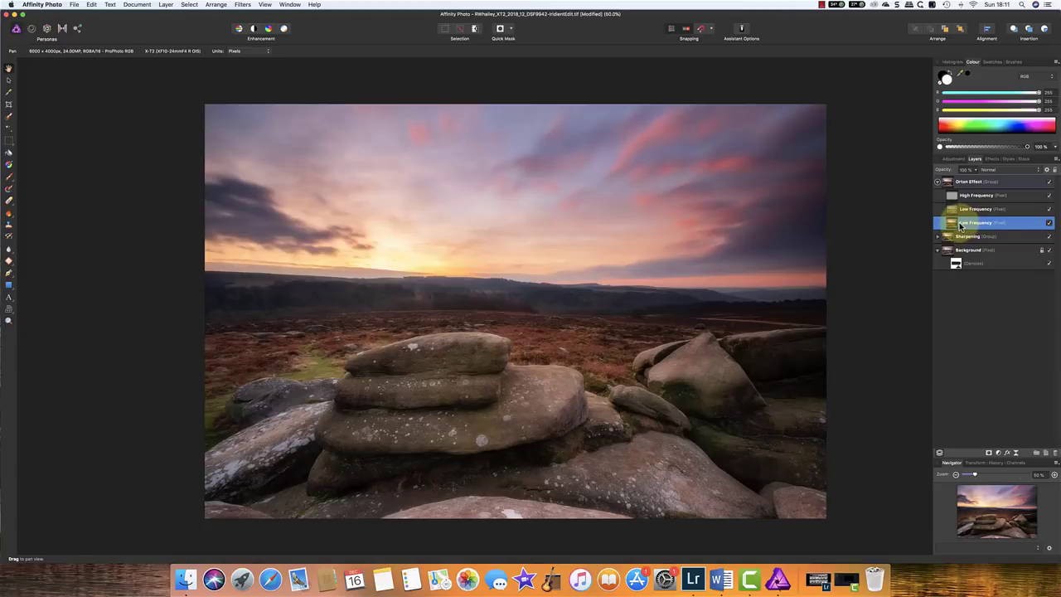
left_click(989, 452)
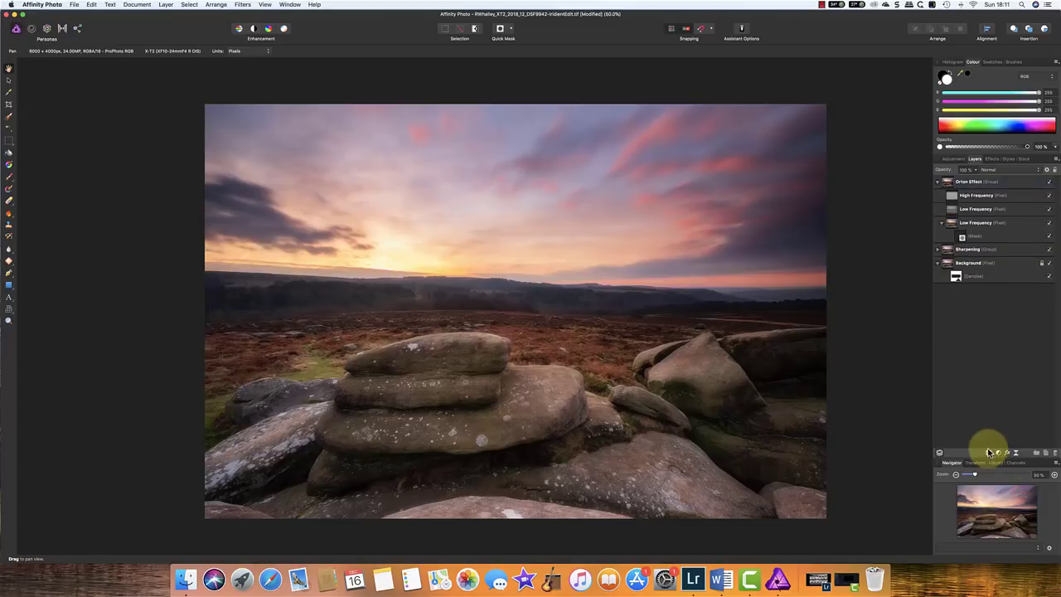
left_click(962, 238)
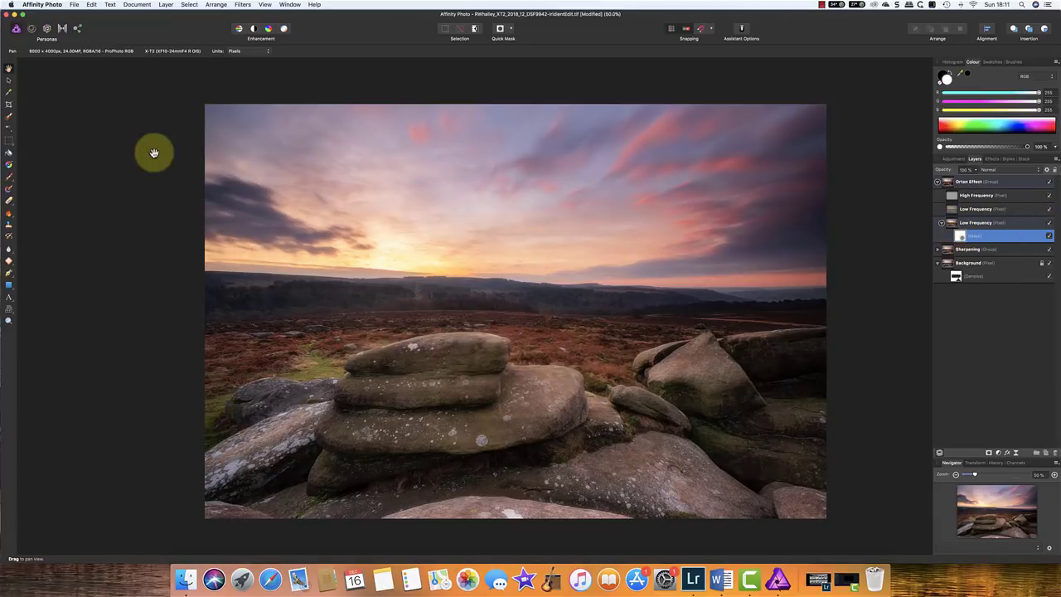
Set up the Paint Brush with 10% opacity.
left_click(8, 180)
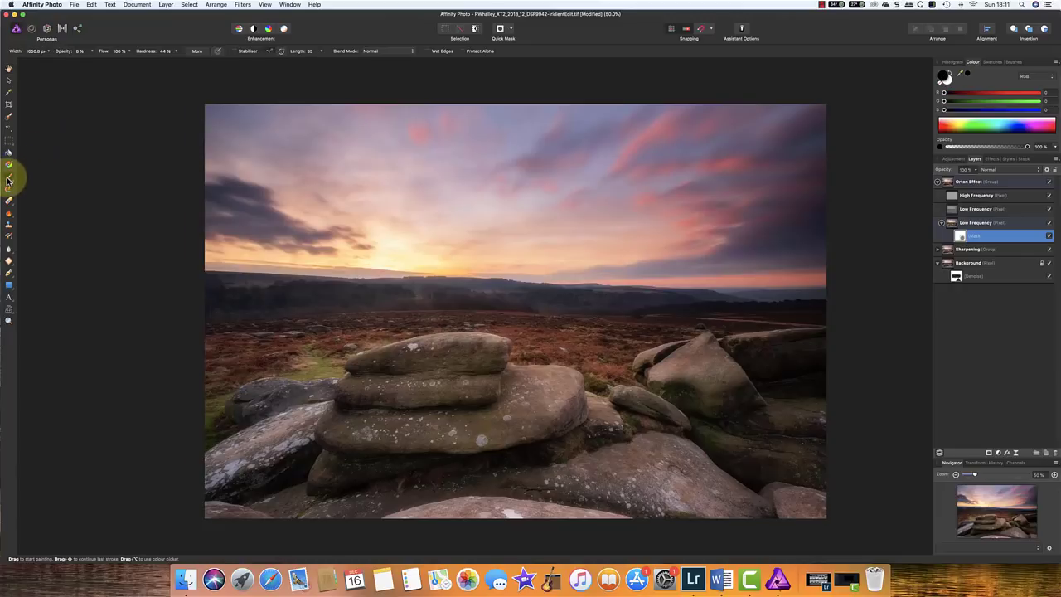
left_click(91, 52)
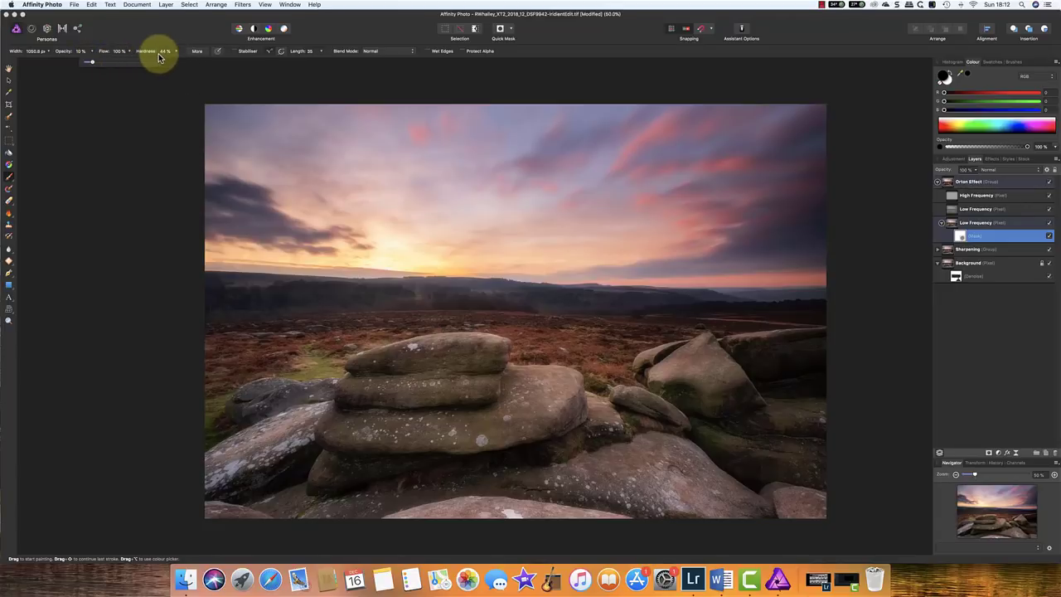
left_click(944, 77)
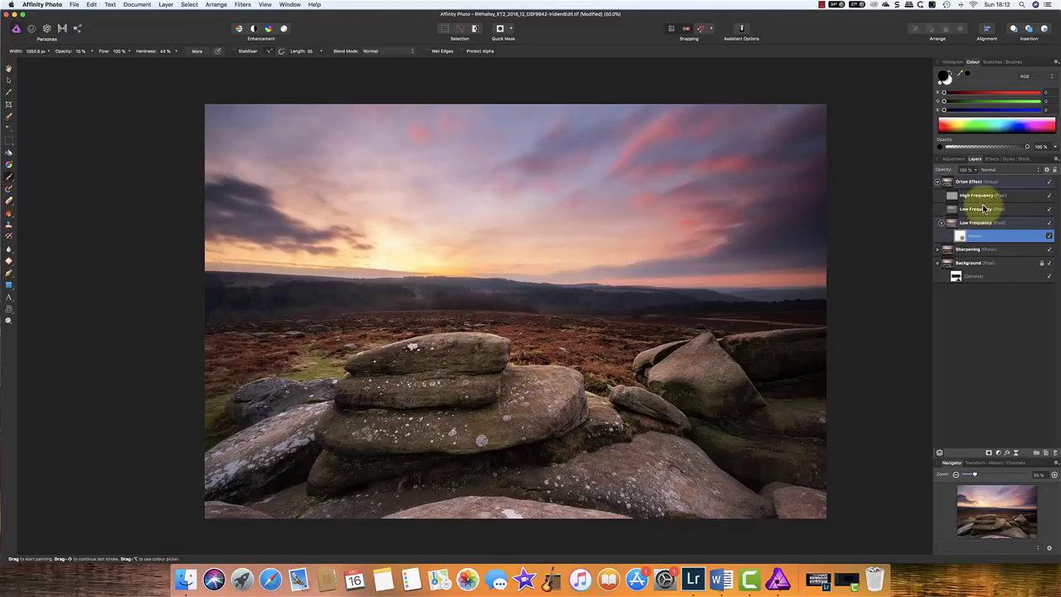
Paint black over the central foreground boulders on the Low Frequency mask.
mouse_move(424, 387)
left_mouse_down()
mouse_move(490, 359)
mouse_move(445, 383)
mouse_move(639, 439)
mouse_move(957, 222)
left_mouse_up()
Finish the black strokes over the rocks, then paint white over the central rock.
mouse_move(448, 403)
left_mouse_down()
mouse_move(407, 396)
mouse_move(473, 398)
mouse_move(485, 409)
mouse_move(911, 91)
mouse_move(971, 75)
mouse_move(952, 75)
left_mouse_up()
left_click(949, 73)
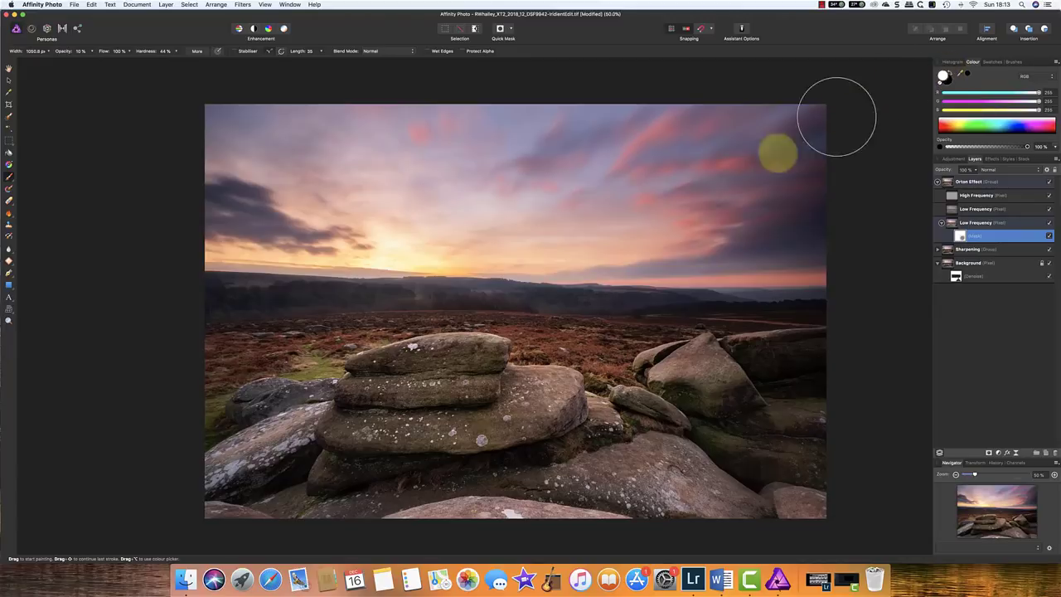
mouse_move(481, 388)
left_mouse_down()
mouse_move(393, 379)
mouse_move(399, 395)
mouse_move(446, 408)
mouse_move(572, 407)
mouse_move(450, 440)
mouse_move(479, 474)
mouse_move(635, 492)
mouse_move(679, 482)
mouse_move(622, 476)
mouse_move(475, 400)
mouse_move(386, 375)
mouse_move(405, 383)
mouse_move(459, 370)
mouse_move(406, 387)
mouse_move(482, 407)
mouse_move(526, 435)
mouse_move(663, 433)
mouse_move(715, 386)
mouse_move(662, 480)
mouse_move(272, 463)
mouse_move(333, 404)
mouse_move(466, 382)
mouse_move(439, 378)
mouse_move(412, 385)
mouse_move(585, 389)
mouse_move(451, 365)
mouse_move(597, 353)
mouse_move(450, 377)
mouse_move(740, 380)
mouse_move(565, 438)
mouse_move(358, 397)
mouse_move(394, 386)
mouse_move(383, 401)
mouse_move(622, 427)
mouse_move(725, 404)
left_mouse_up()
Lower the High Frequency layer's opacity from 71% to 64%.
left_click(997, 194)
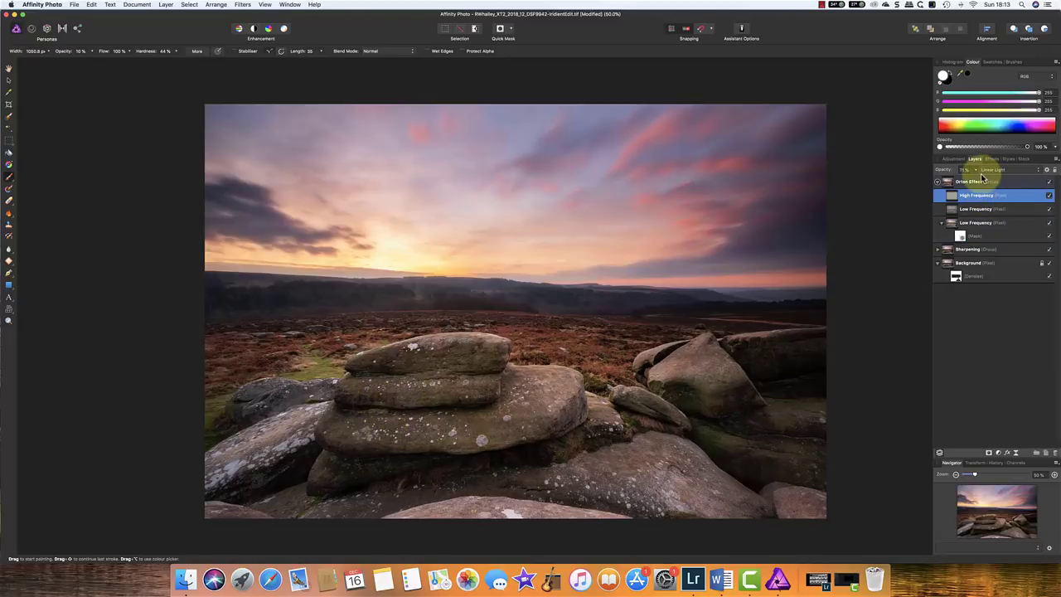
left_click(977, 171)
left_click_drag(975, 182, 971, 182)
left_click_drag(970, 183, 964, 271)
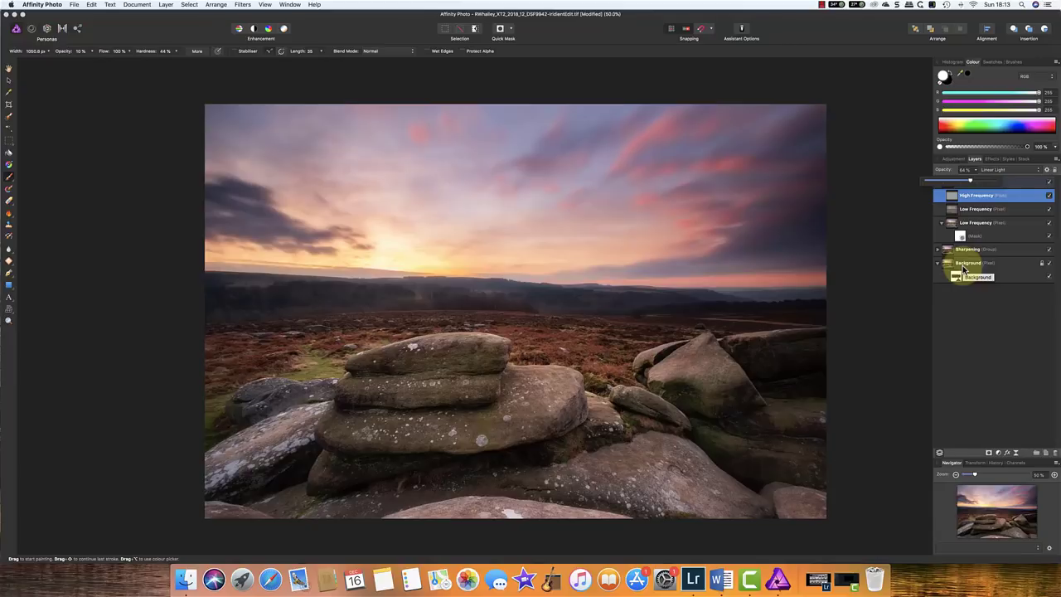
left_click(969, 347)
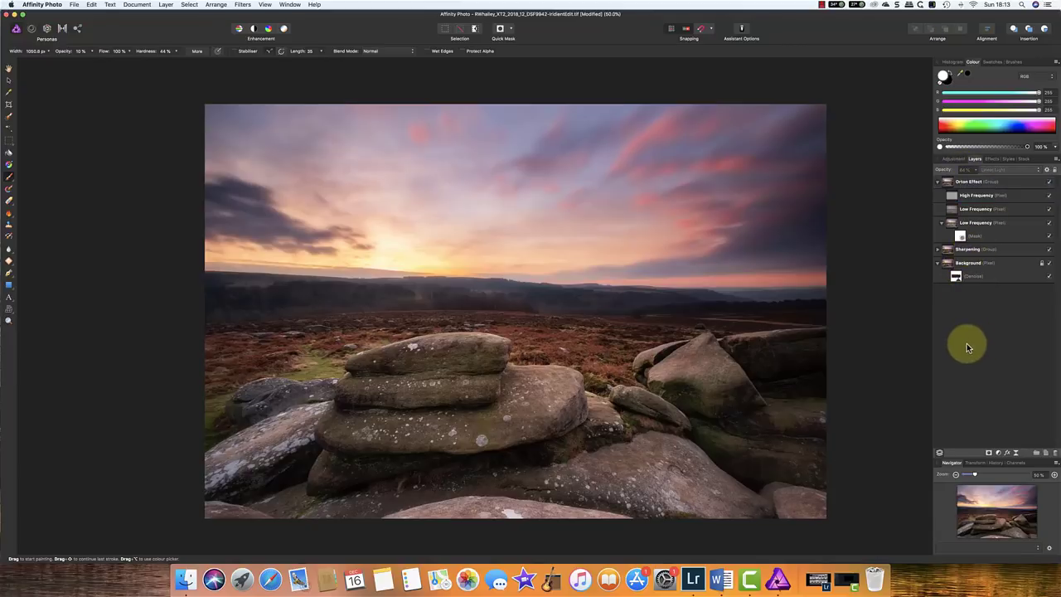
left_click(1050, 186)
left_click(1050, 186)
left_click(1050, 186)
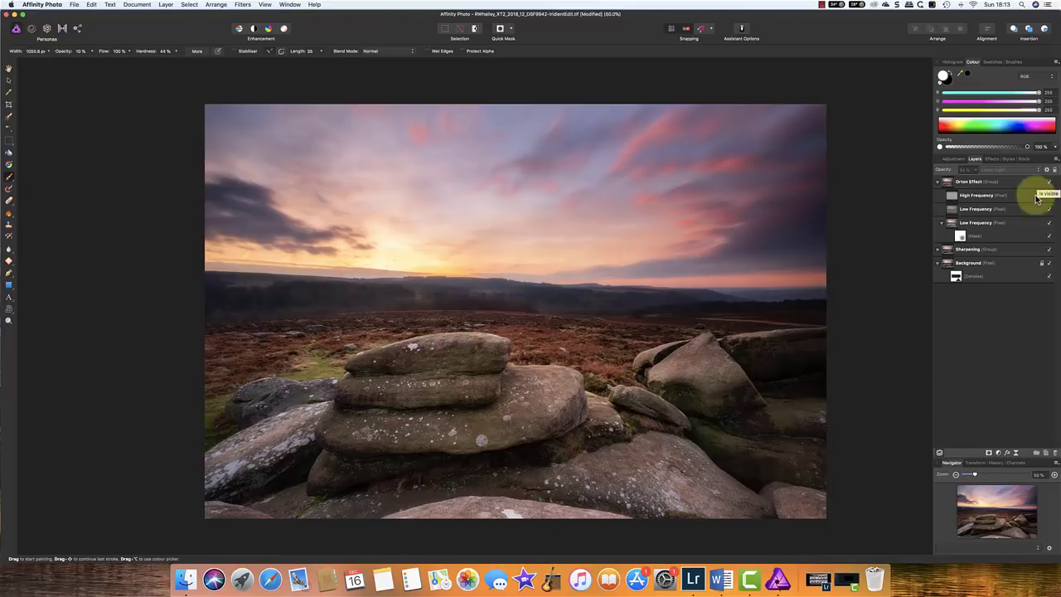